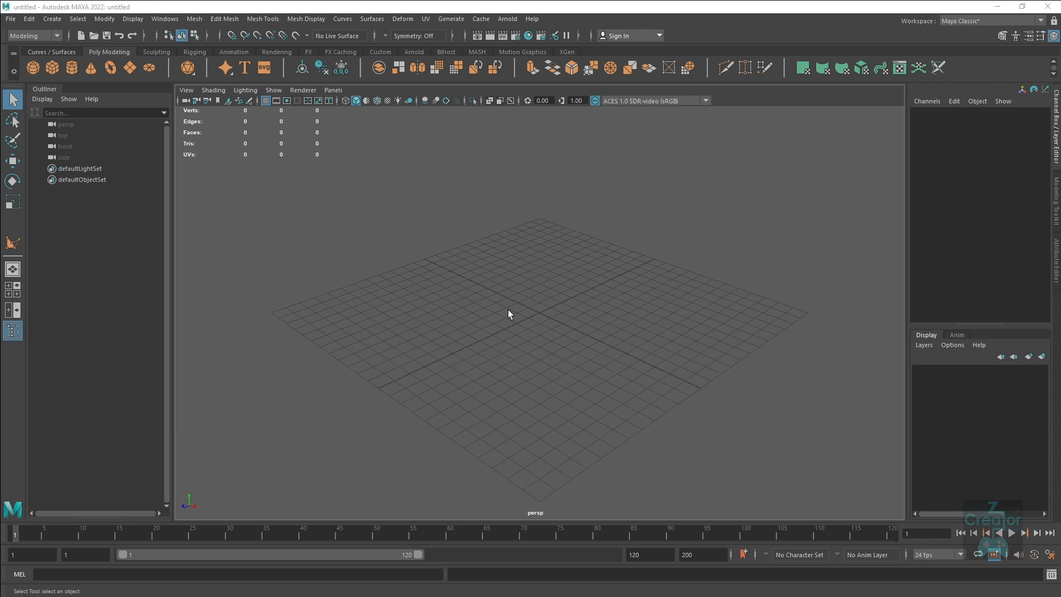
Tear off the Create menu as a floating window and place it over the viewport.
alt+drag(508, 313, 566, 371)
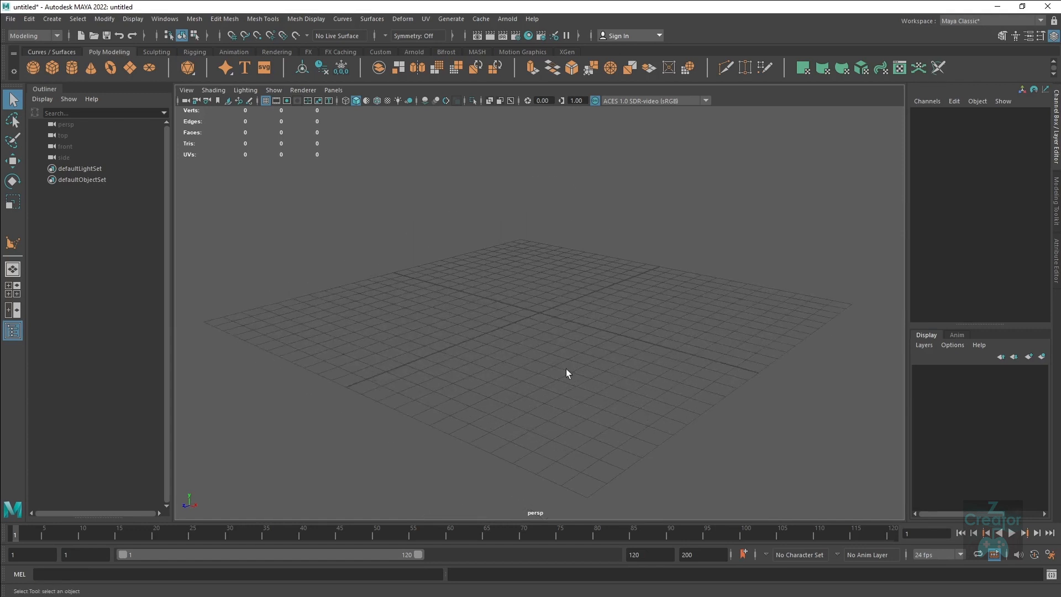
alt+drag(492, 300, 491, 319)
click(49, 20)
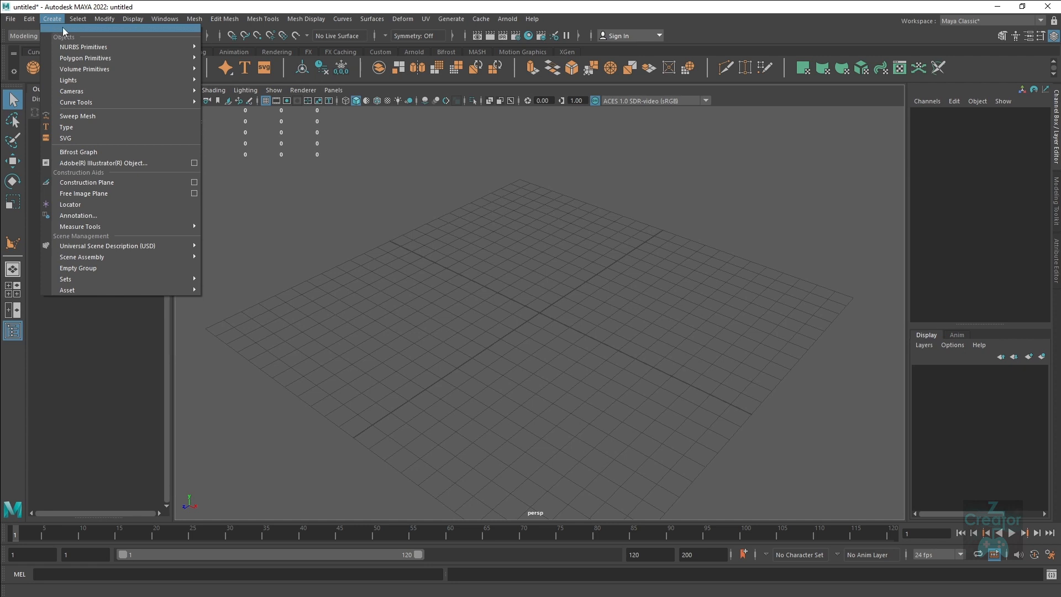
click(61, 27)
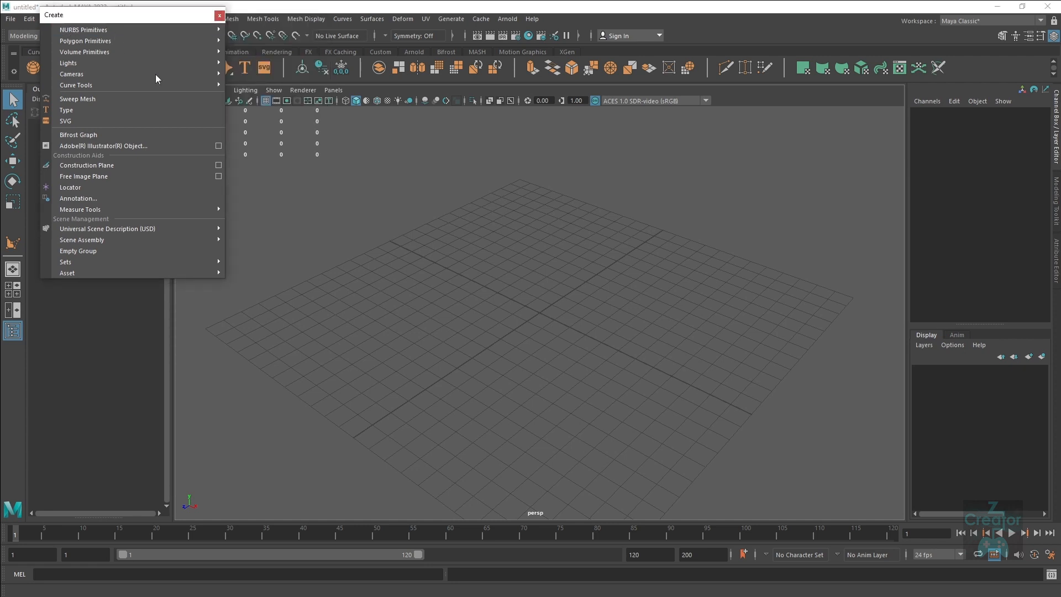
drag(141, 20, 271, 150)
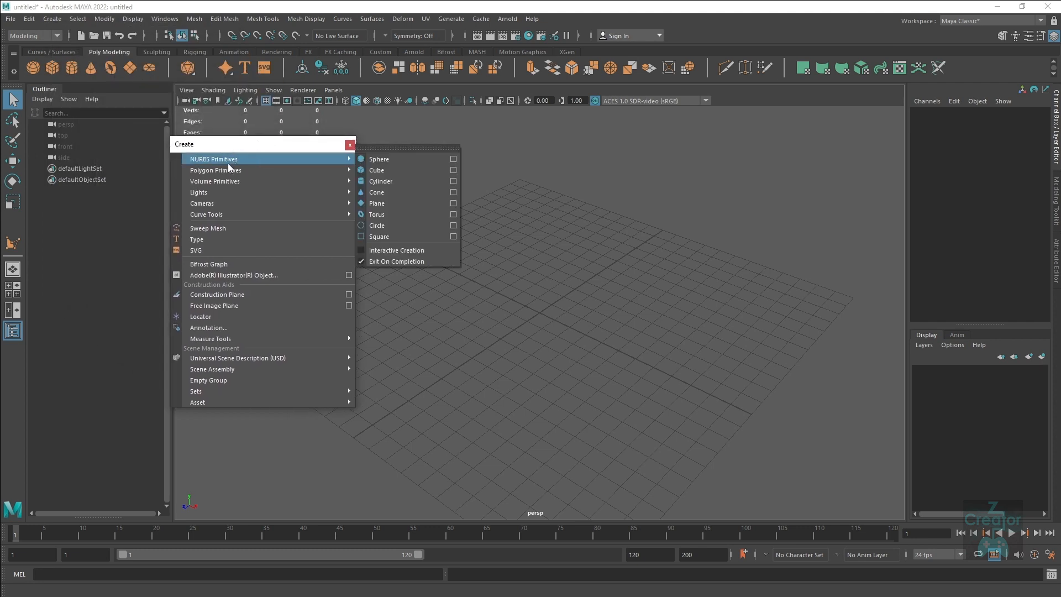
Create a polygon sphere, a polygon cube and a polygon torus at the origin from the floating Create window.
mouse_move(227, 184)
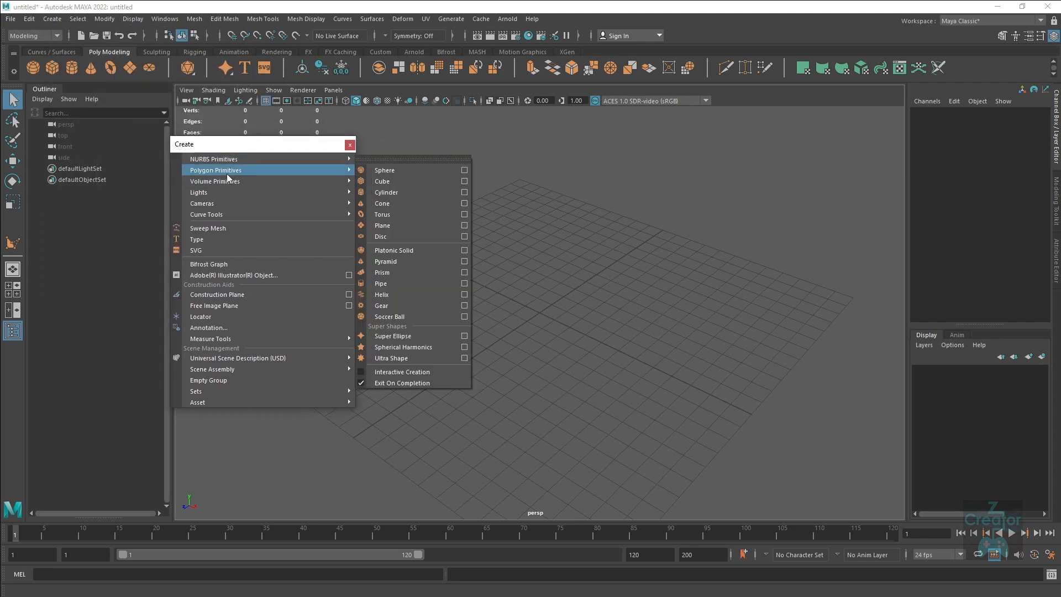
click(378, 169)
mouse_move(263, 169)
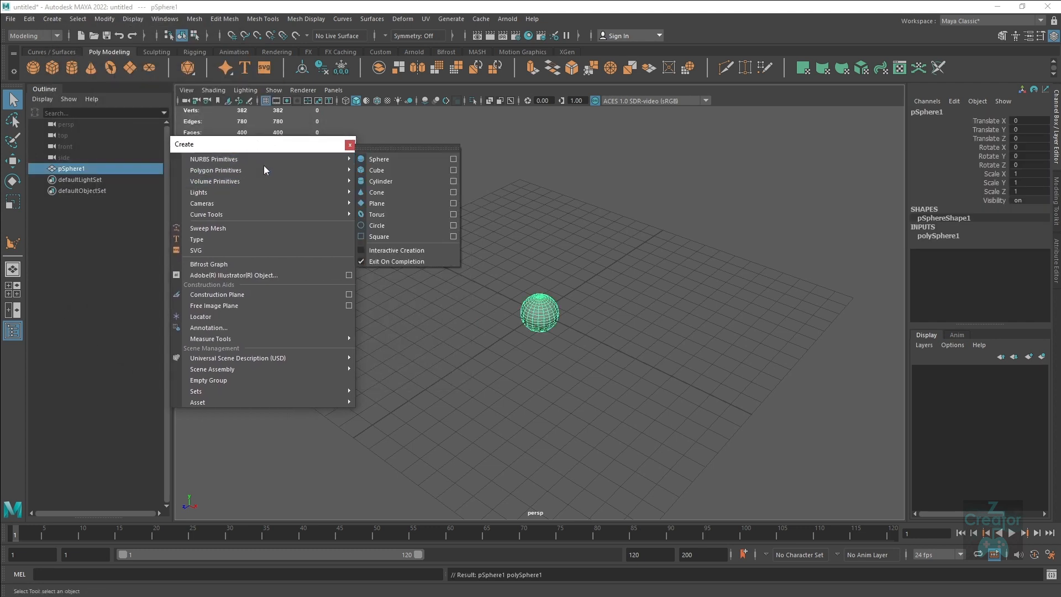
click(381, 180)
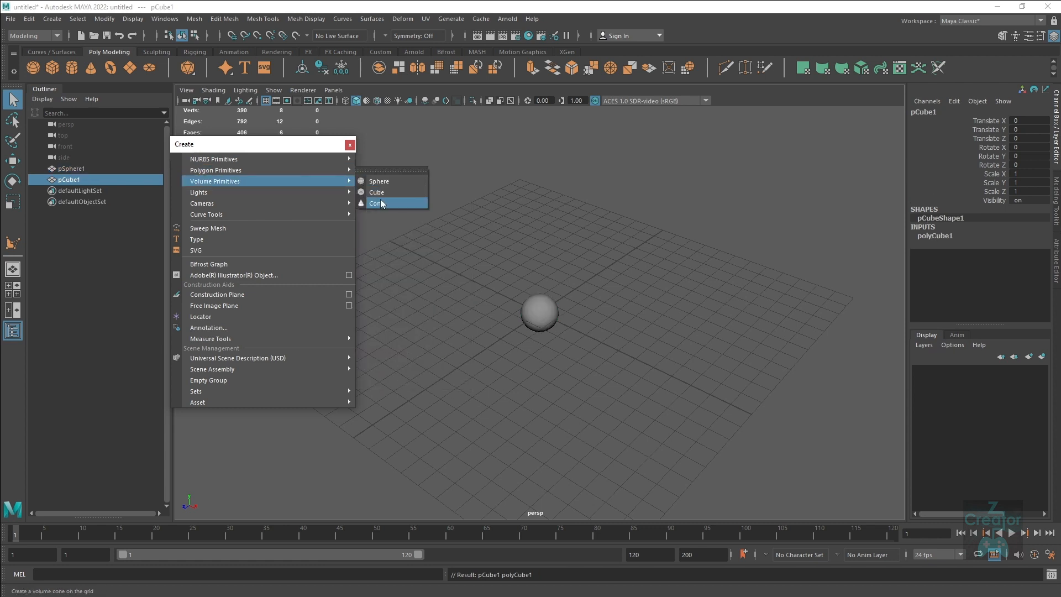
click(385, 223)
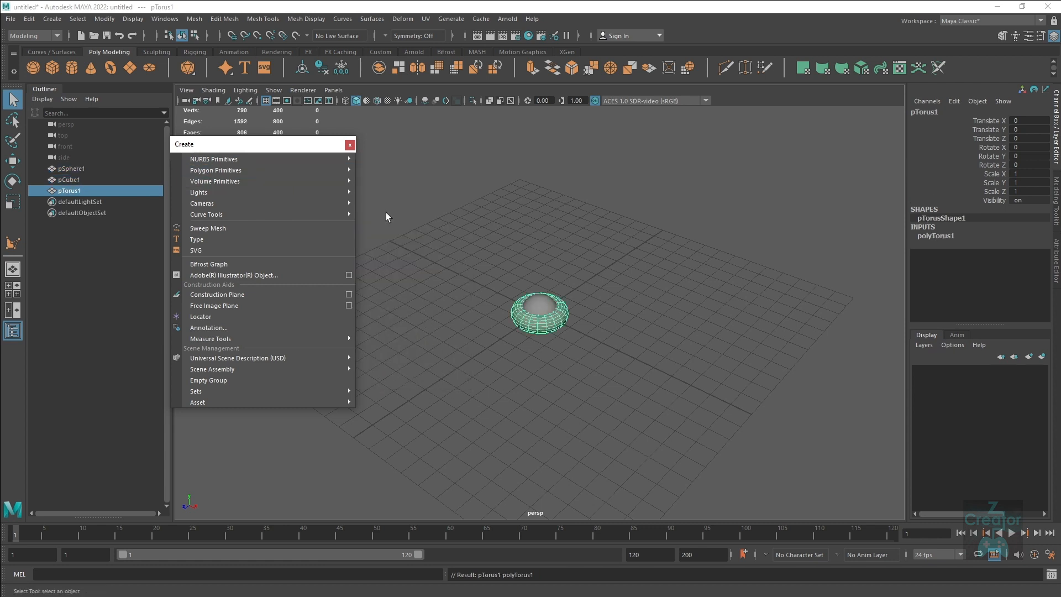
Move the torus along X to about 3.4 and the sphere along X to about -4.4.
click(554, 331)
key(w)
drag(575, 331, 624, 353)
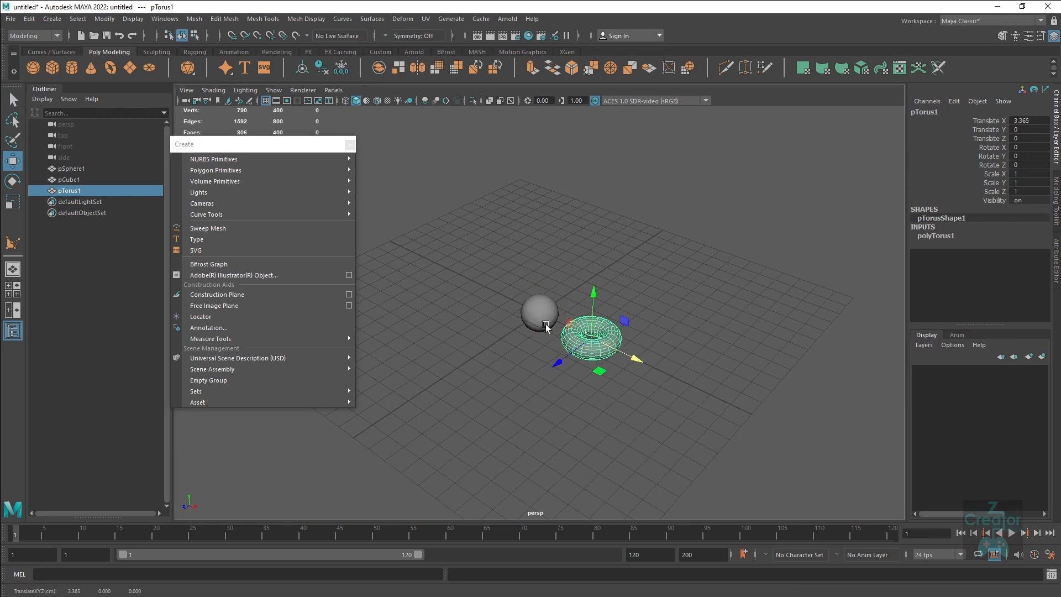
click(557, 324)
drag(557, 326, 496, 297)
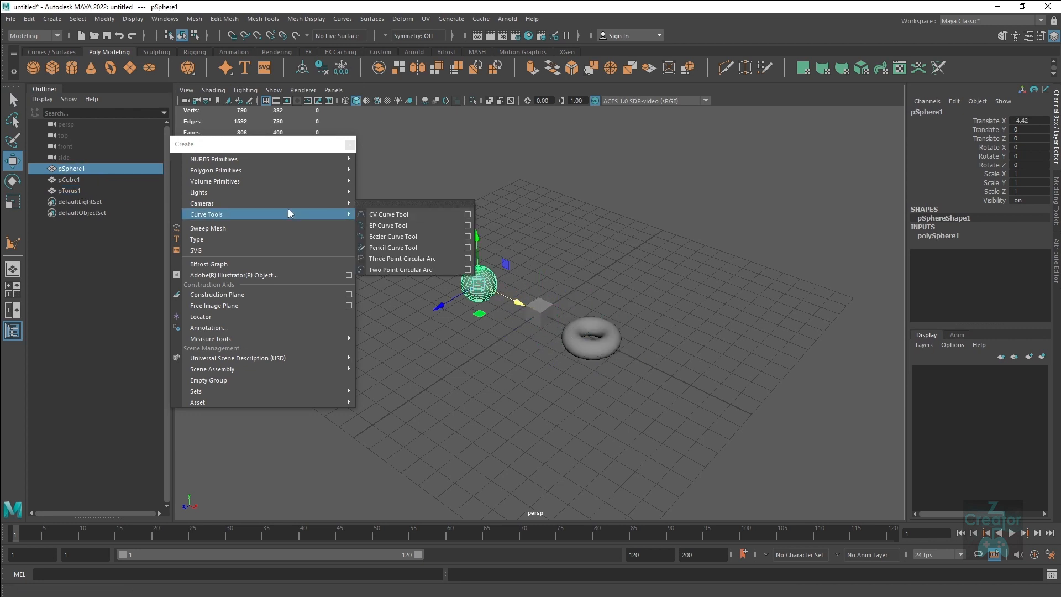
Create a camera and move it along Z to about 5.5.
mouse_move(284, 204)
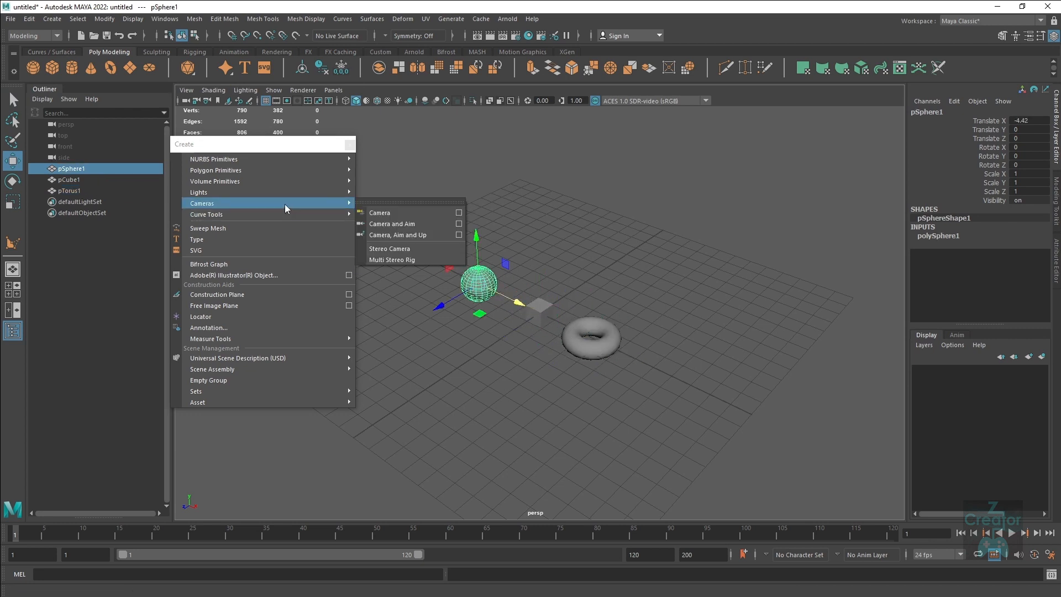
click(382, 213)
drag(503, 336, 396, 364)
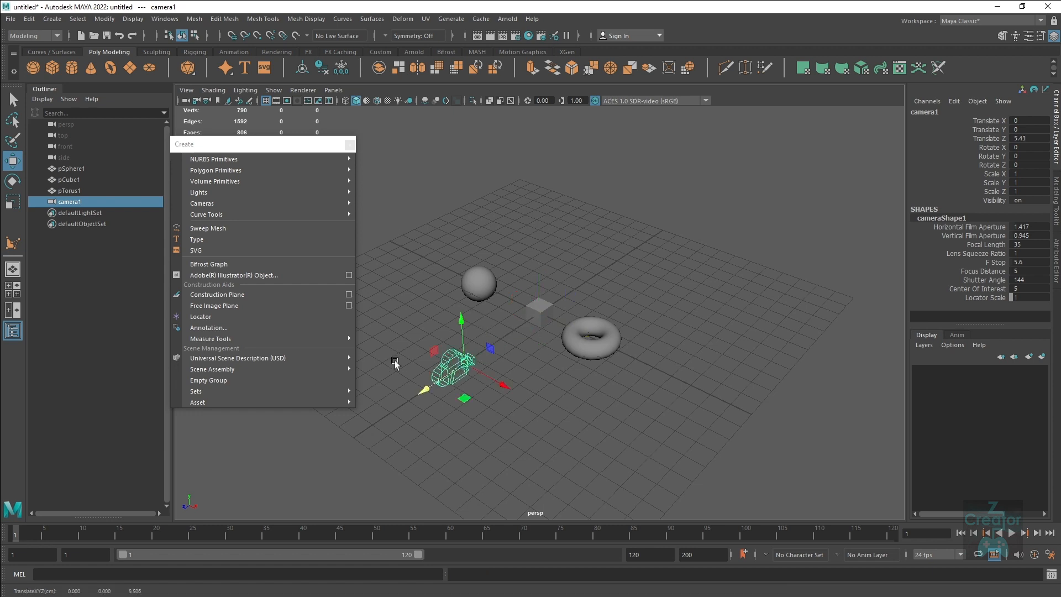
Create a directional light and move it along X to about 5.
mouse_move(246, 191)
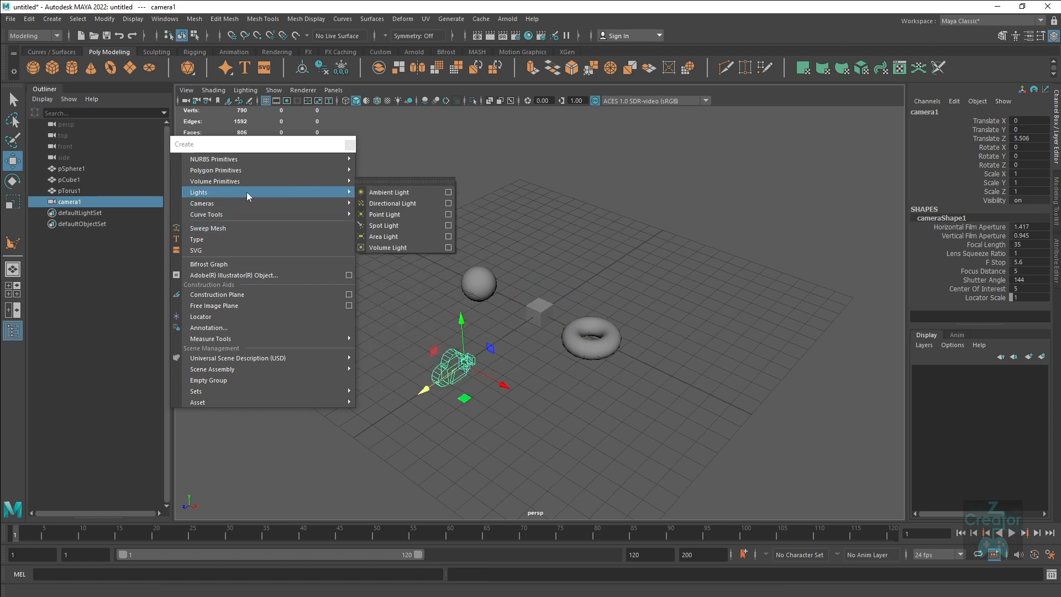
click(391, 205)
drag(577, 333, 650, 363)
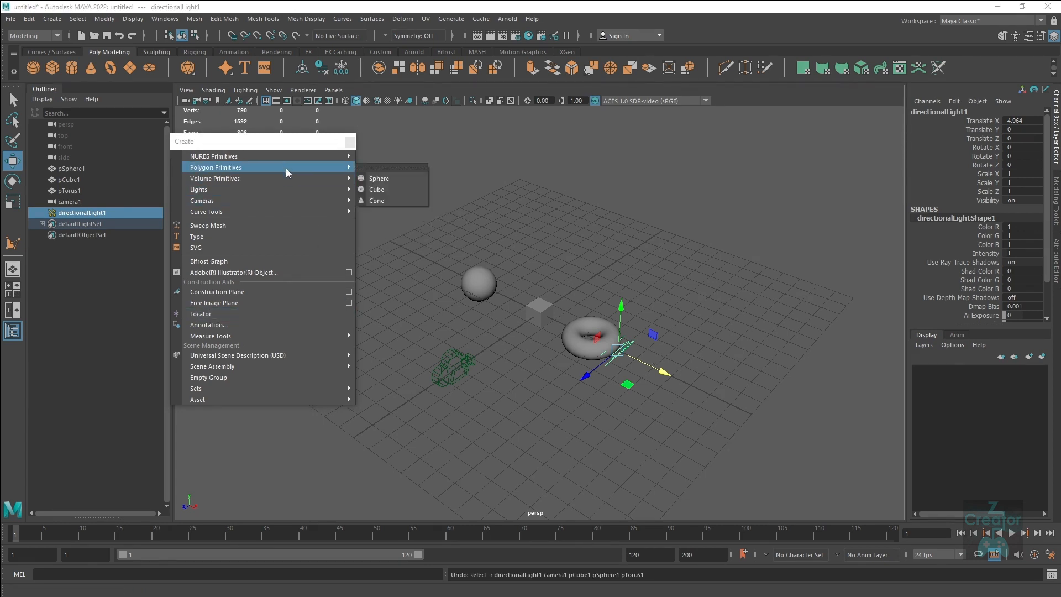
Close the floating Create window and delete all the objects, the camera and the light from the scene.
click(350, 143)
drag(298, 210, 793, 453)
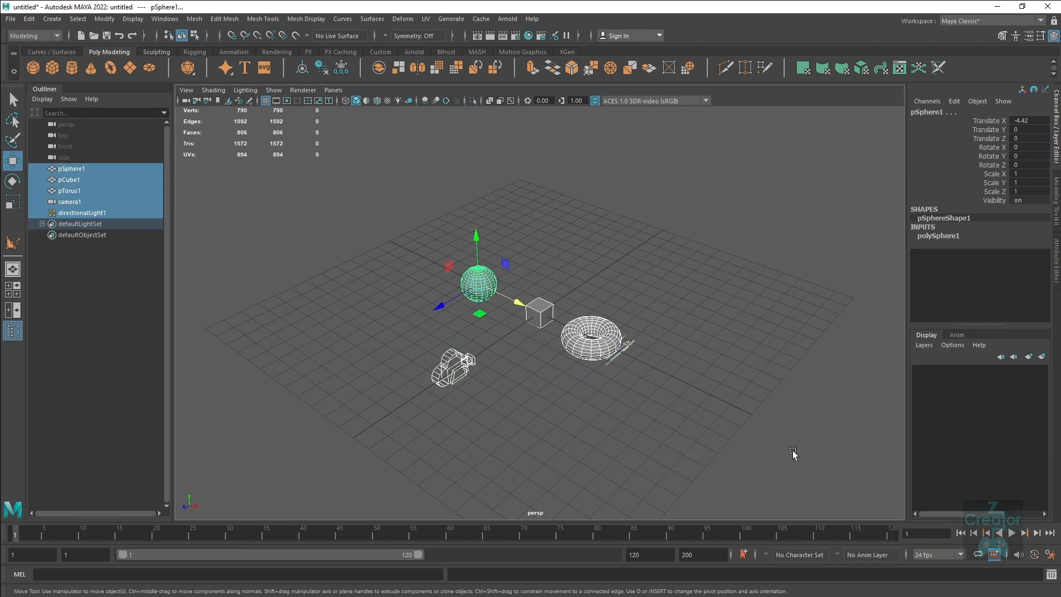
key(Delete)
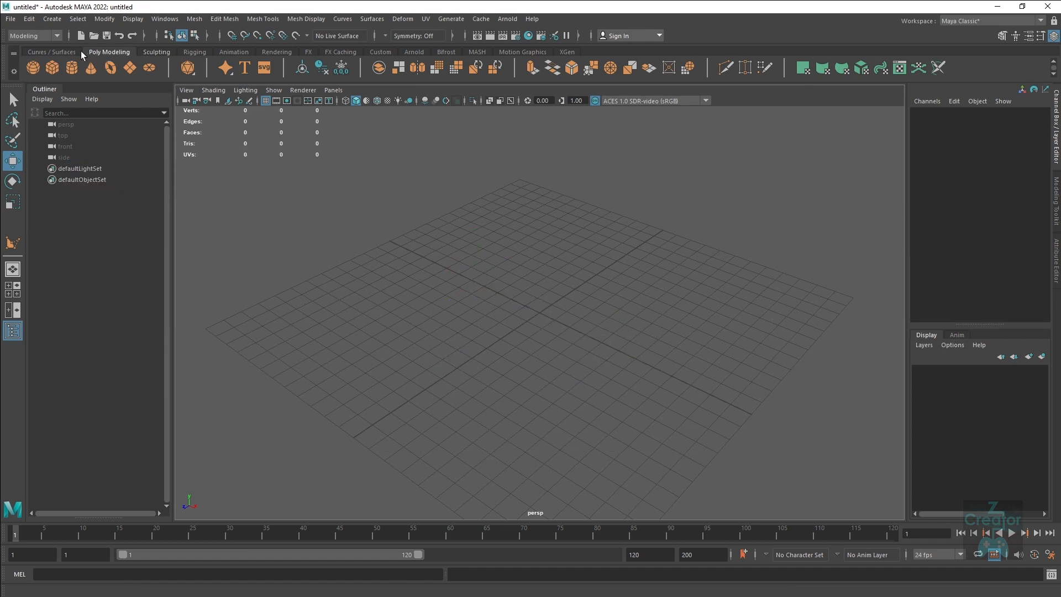
Create a polygon sphere, a cube and a cylinder at the origin from the Poly Modeling shelf.
click(59, 52)
click(109, 52)
click(30, 67)
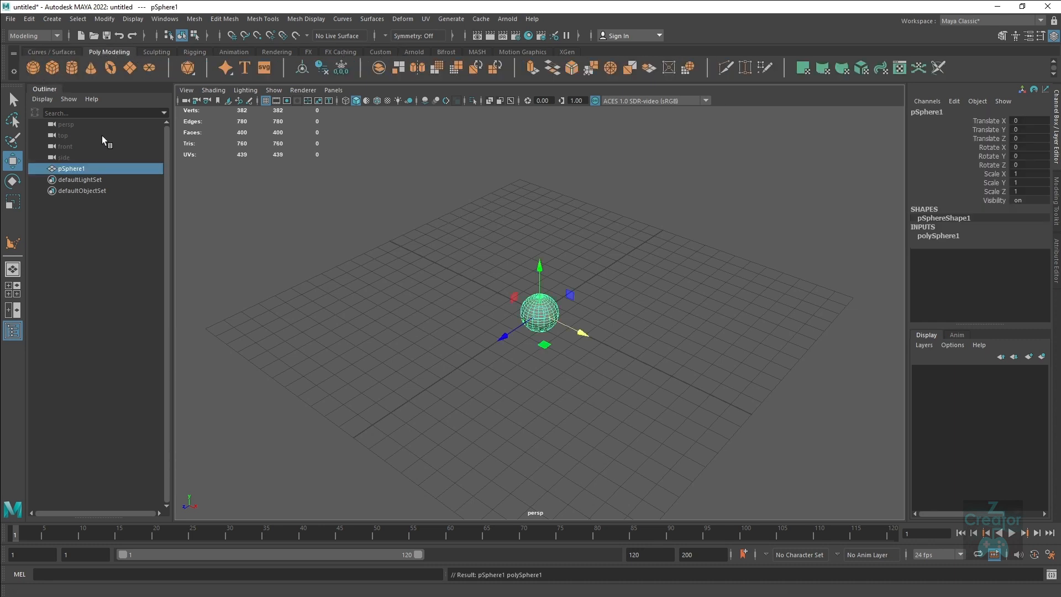
click(53, 67)
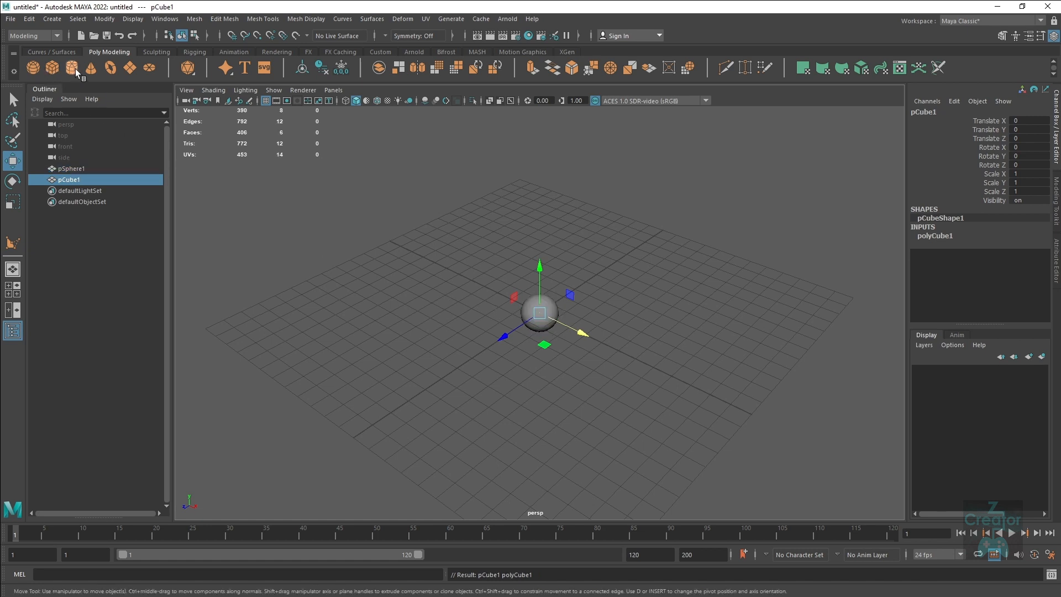
click(73, 67)
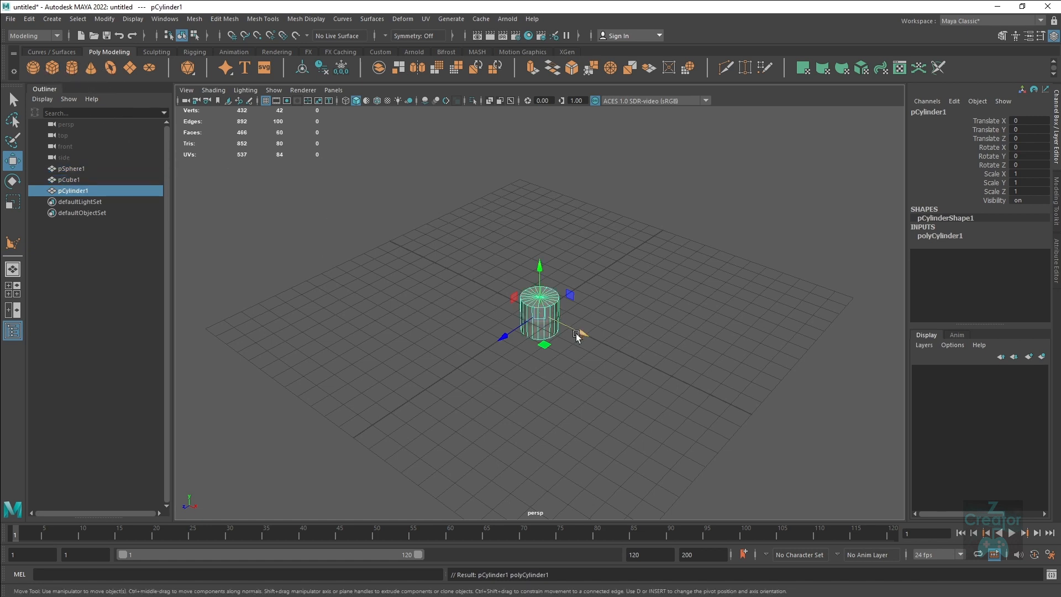
Separate the overlapping primitives by moving the cylinder along X and the sphere along Z, leaving the cube selected at the origin.
drag(575, 334, 562, 290)
click(548, 306)
click(527, 307)
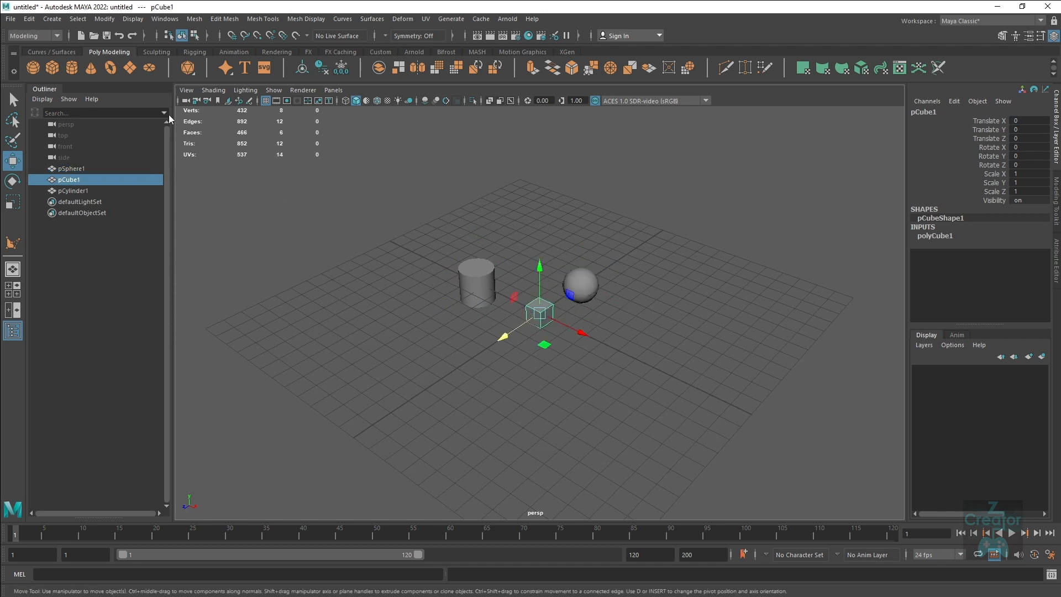
Create a polygon plane from the shelf and move it along X to about 3.8.
click(122, 70)
drag(582, 333, 624, 349)
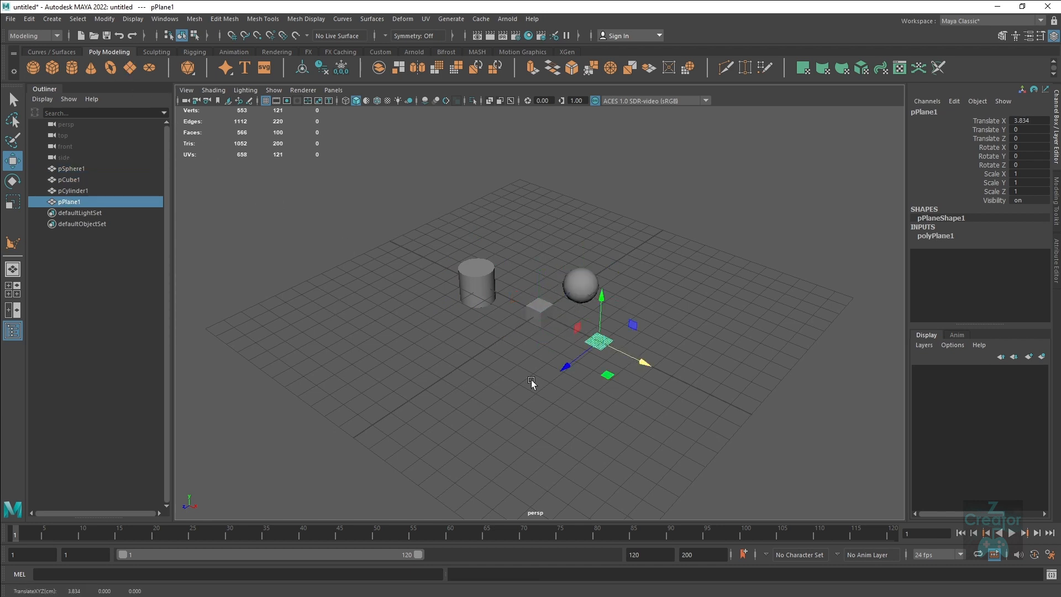
alt+drag(498, 354, 501, 377)
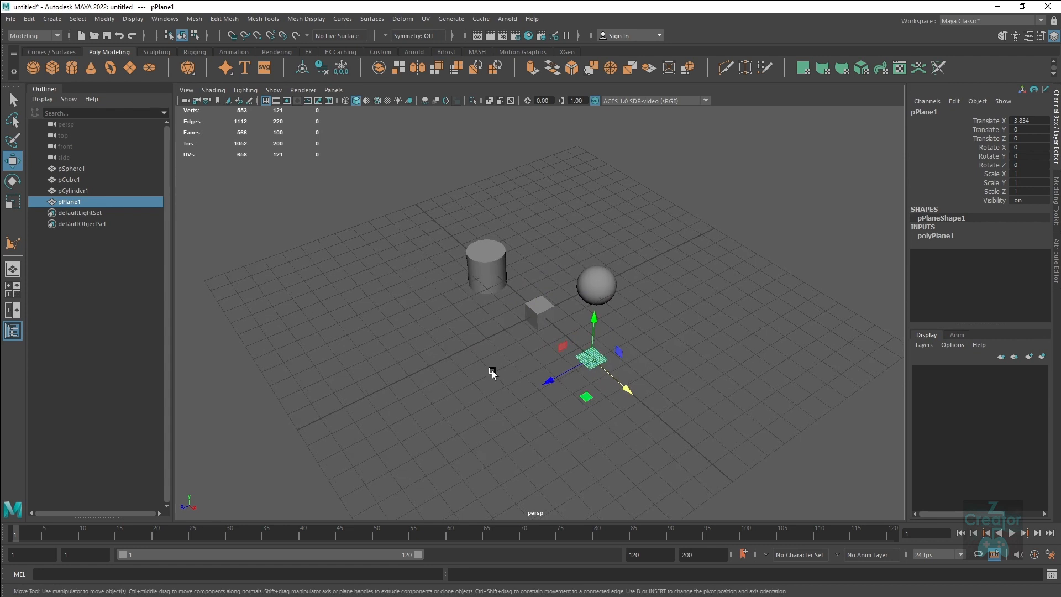
Delete the sphere, cube, cylinder and plane together.
drag(391, 183, 678, 420)
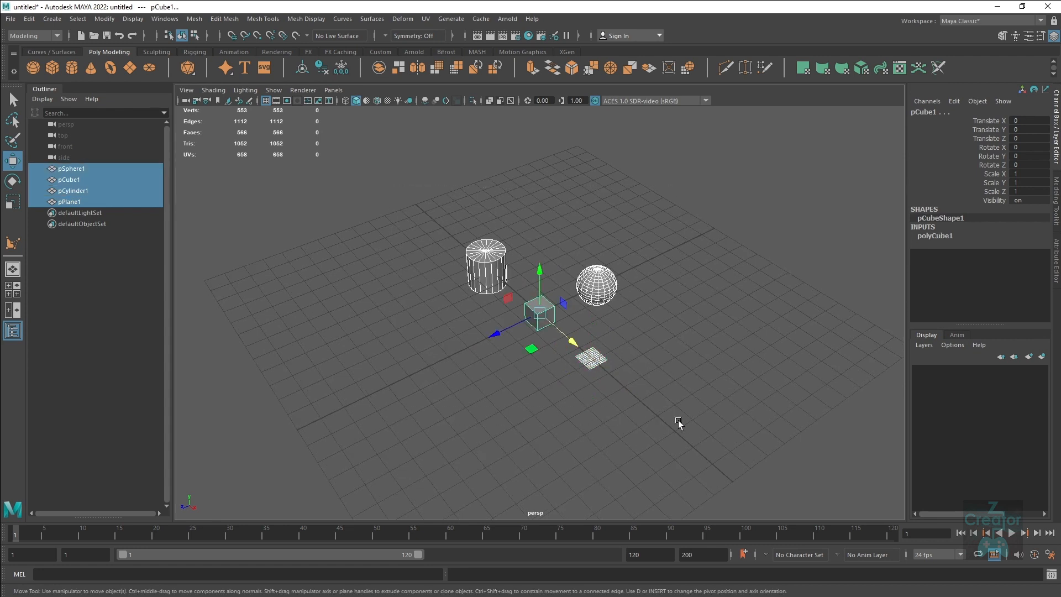
key(Delete)
alt+drag(533, 264, 584, 356)
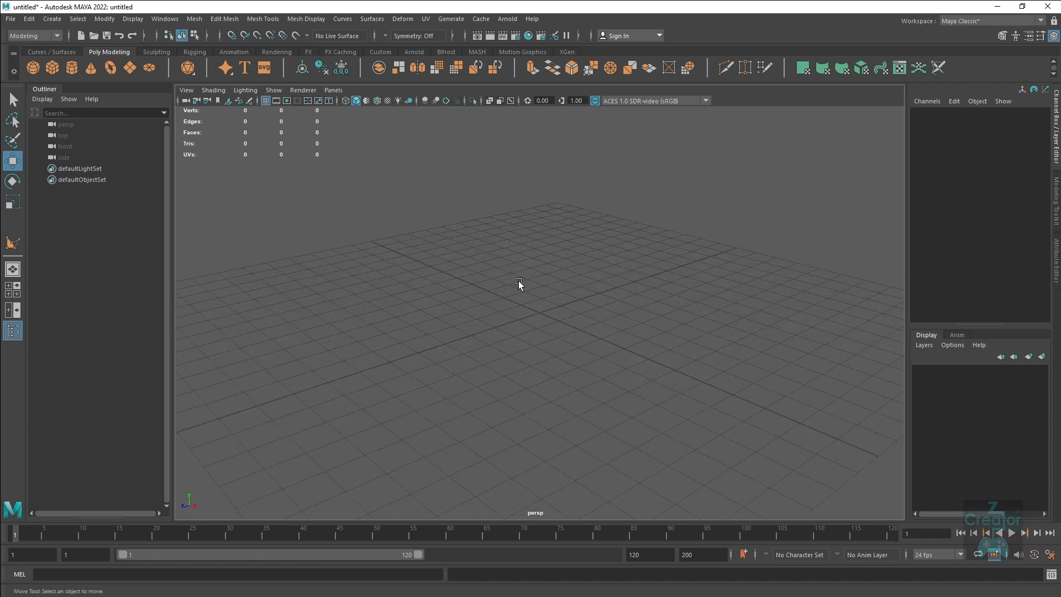
shift+right_click(516, 280)
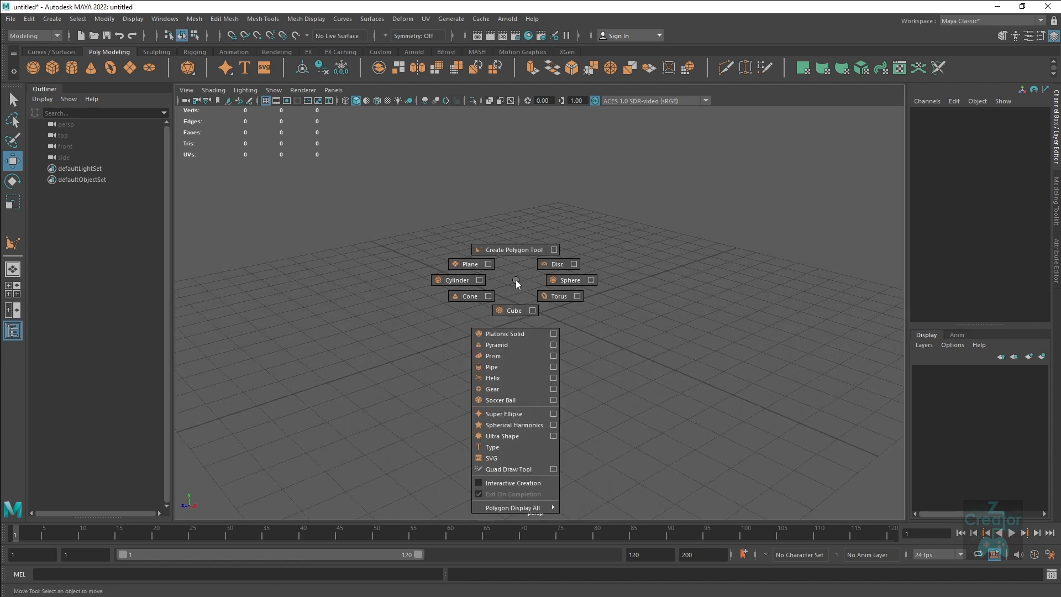
shift+right_drag(515, 280, 541, 278)
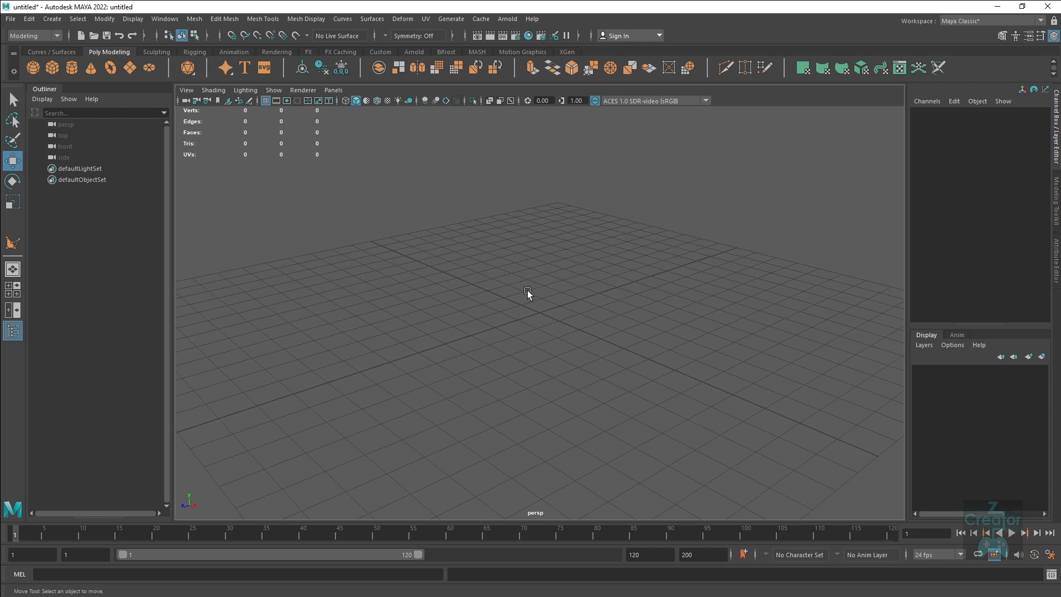
alt+drag(527, 293, 528, 303)
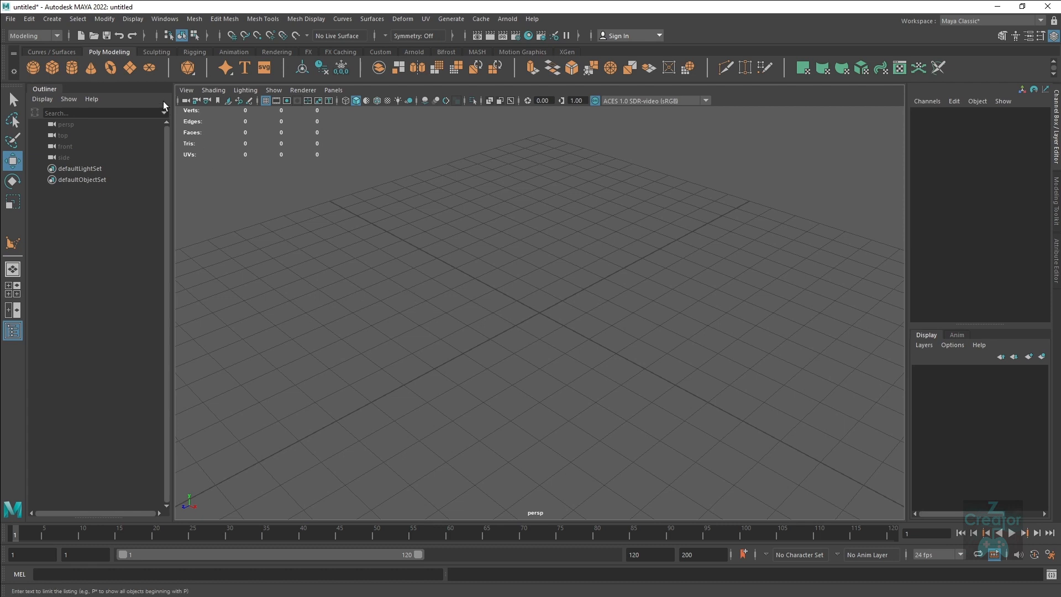
click(54, 20)
mouse_move(76, 57)
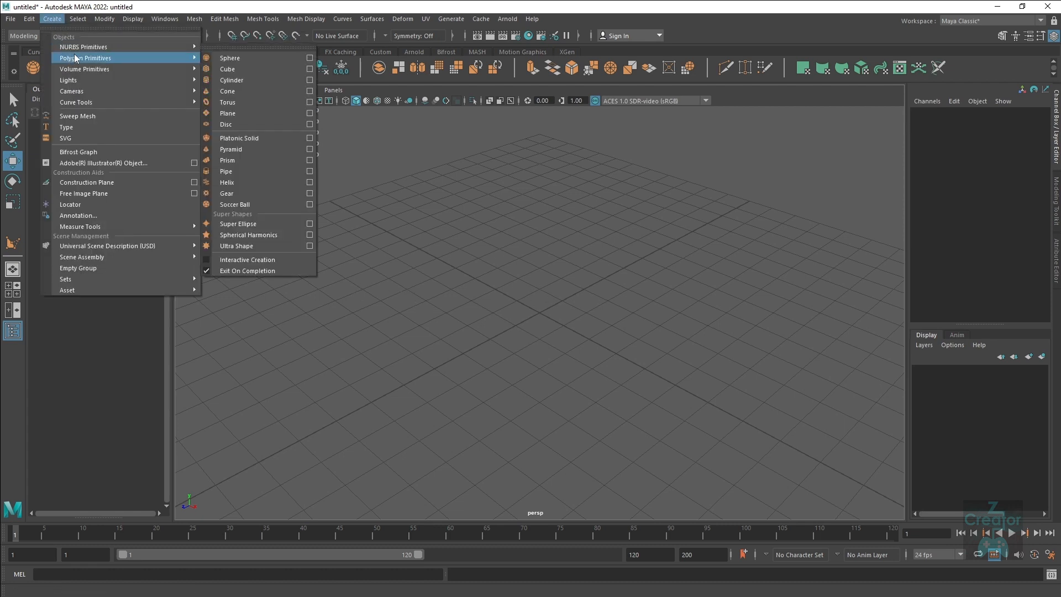
click(474, 173)
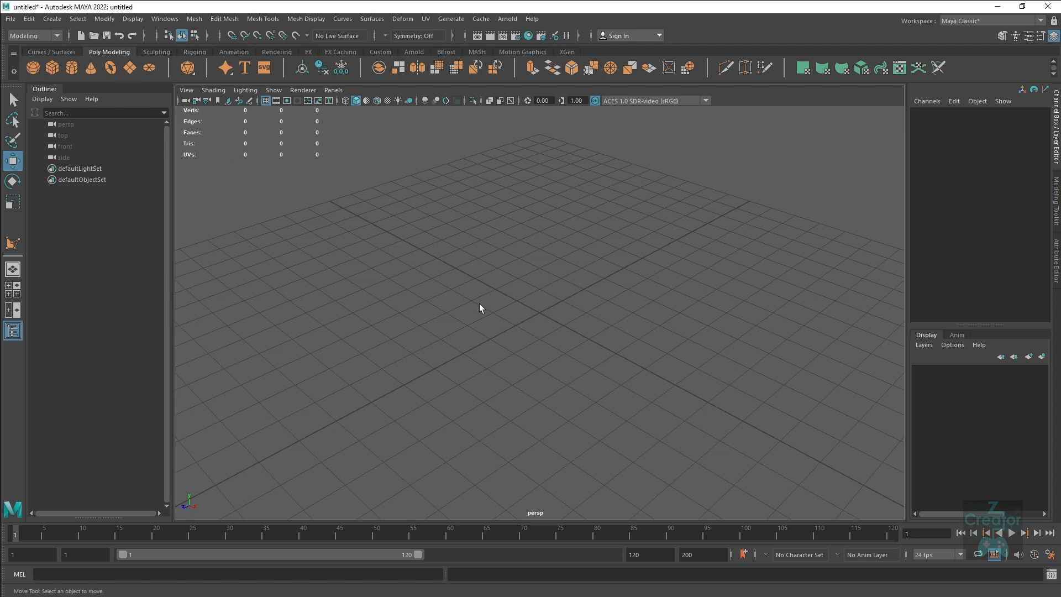
Create a polygon cube from the viewport's marking menu, move it along X to about -2.9 and deselect it.
shift+right_click(525, 286)
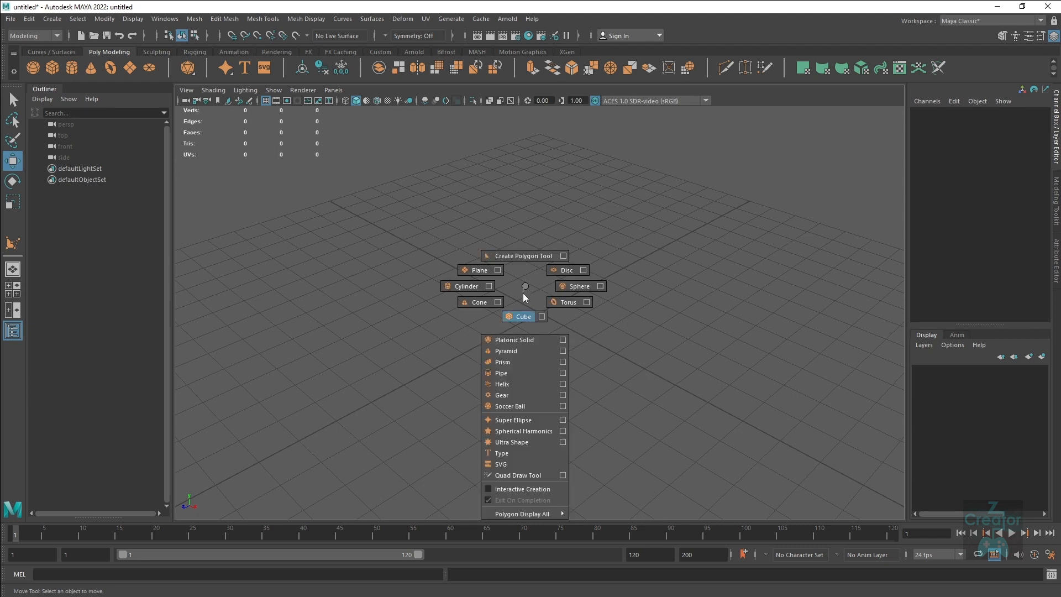
click(523, 316)
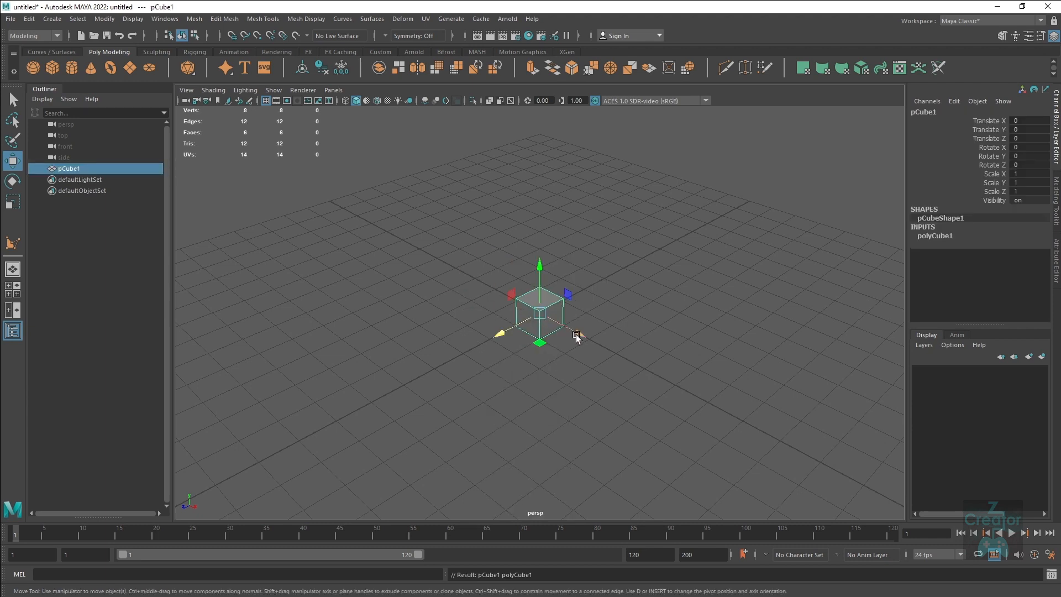
drag(576, 338, 559, 277)
shift+right_click(563, 272)
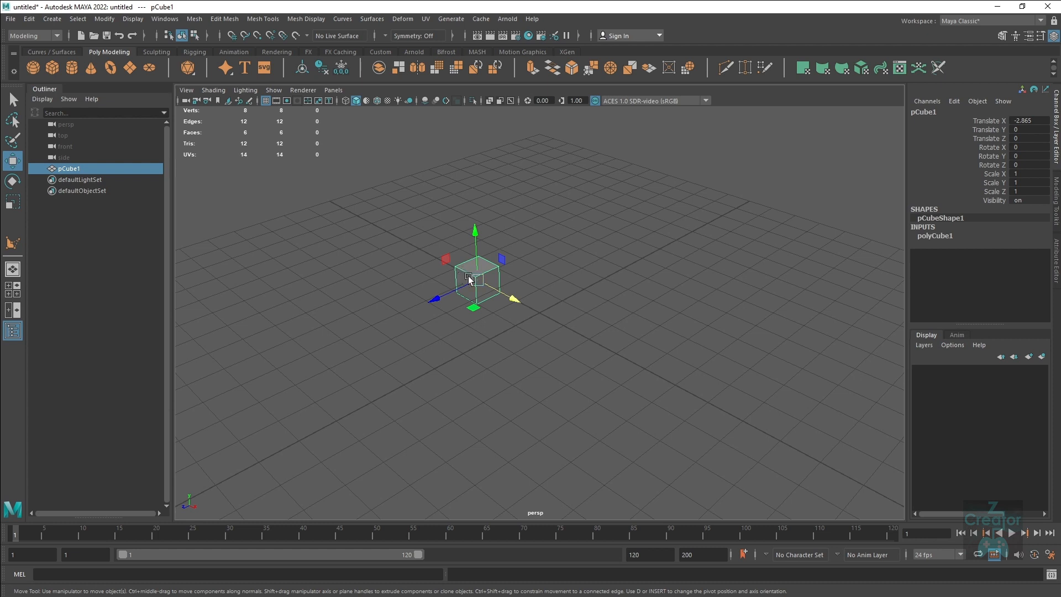
click(568, 253)
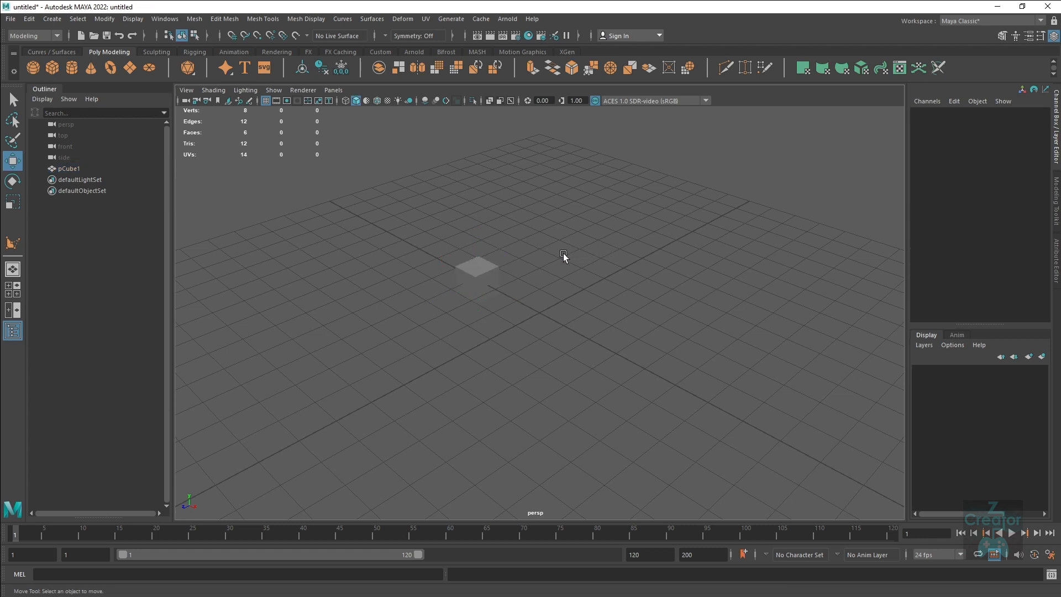
Create a polygon sphere from the viewport's marking menu, move it along negative Z away from the cube and deselect it.
shift+right_click(563, 253)
click(601, 253)
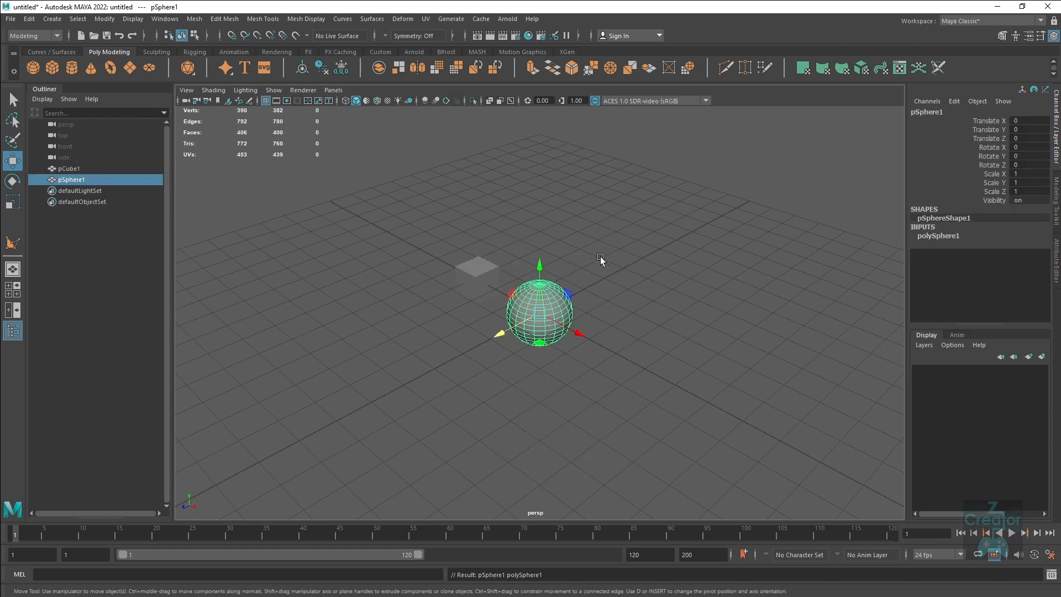
drag(500, 331, 664, 333)
click(664, 334)
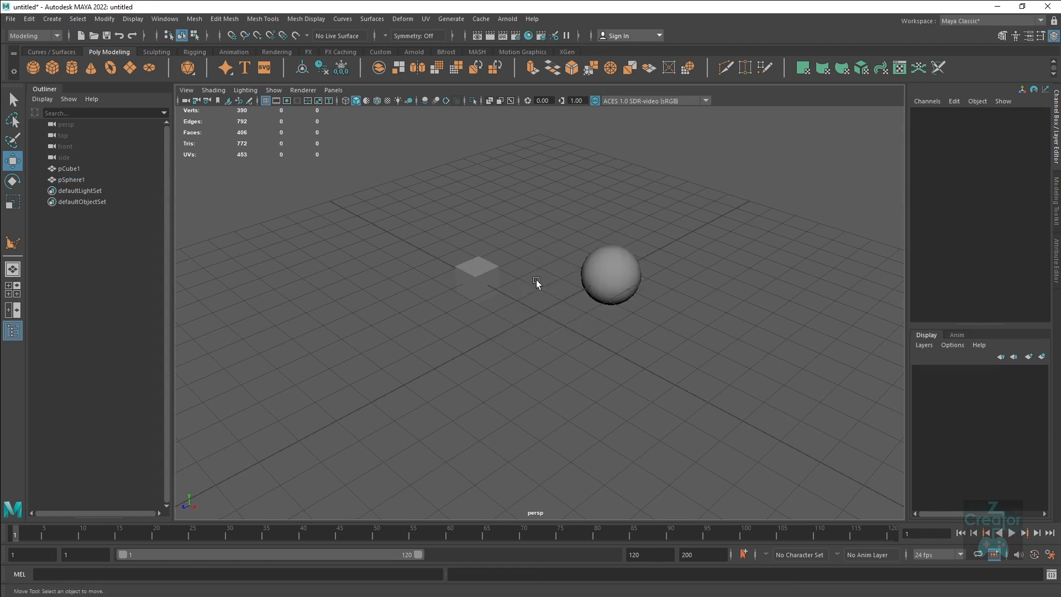
Create a polygon plane from the viewport's marking menu, move it along X to about 2.4 and deselect it.
shift+right_click(526, 251)
click(487, 237)
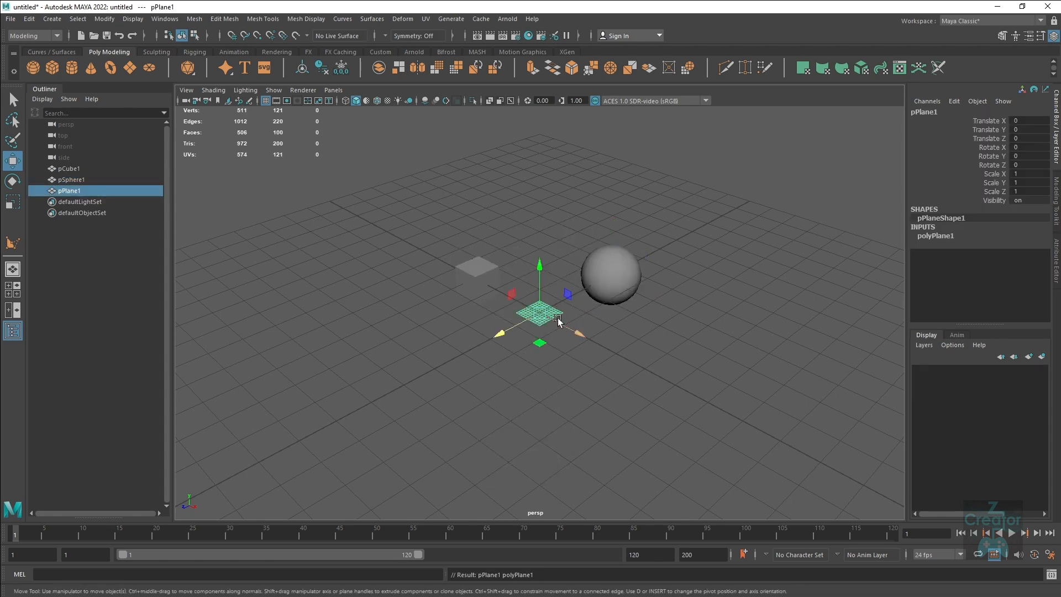
drag(558, 317, 619, 354)
click(528, 233)
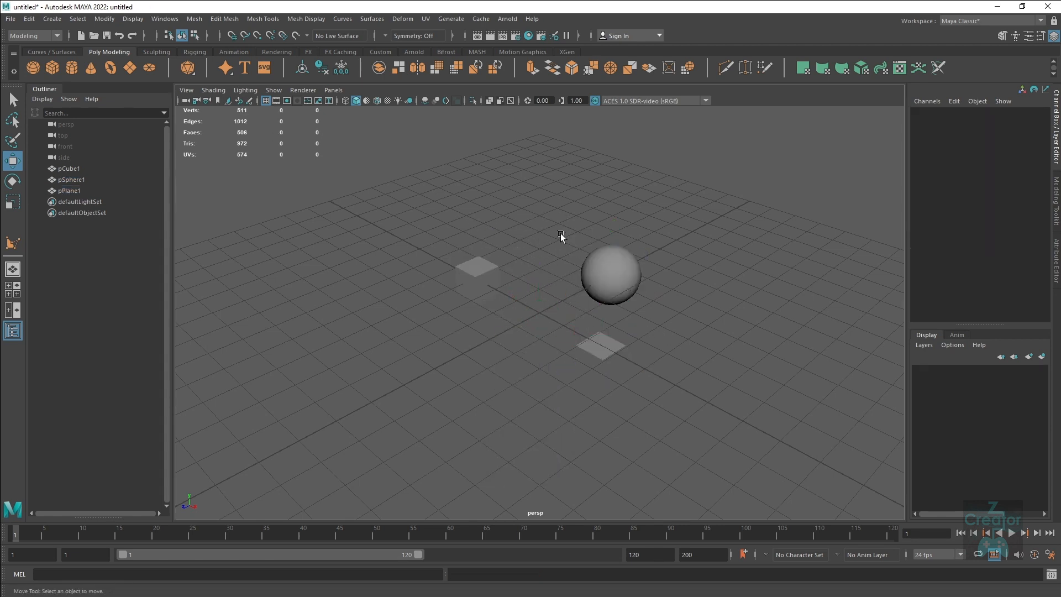
Create a polygon cone from the viewport's marking menu, move it along positive Z away from the origin and deselect it.
shift+right_click(564, 230)
click(519, 246)
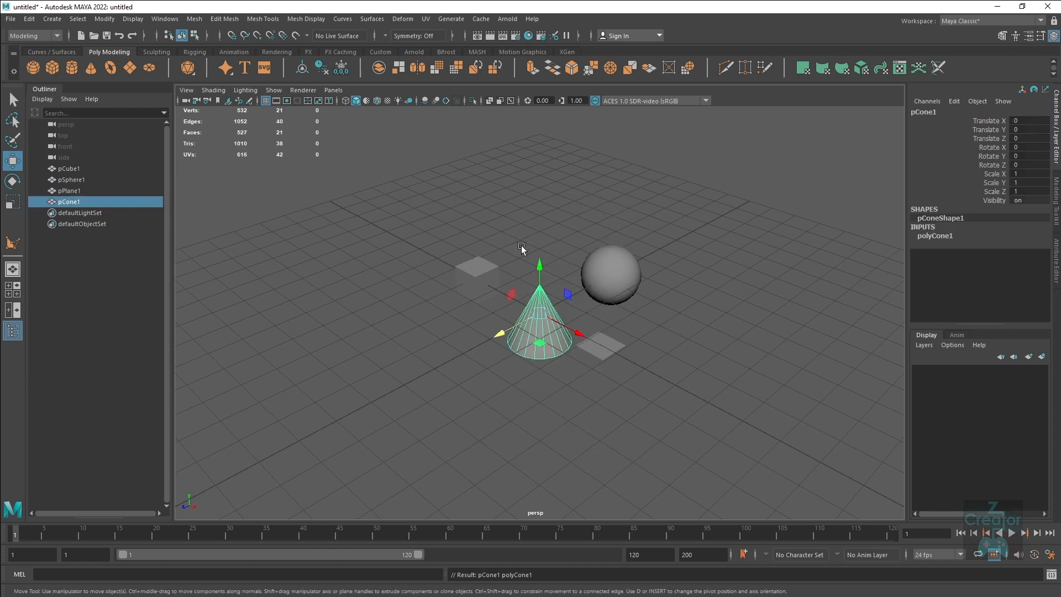
drag(501, 333, 412, 361)
click(536, 237)
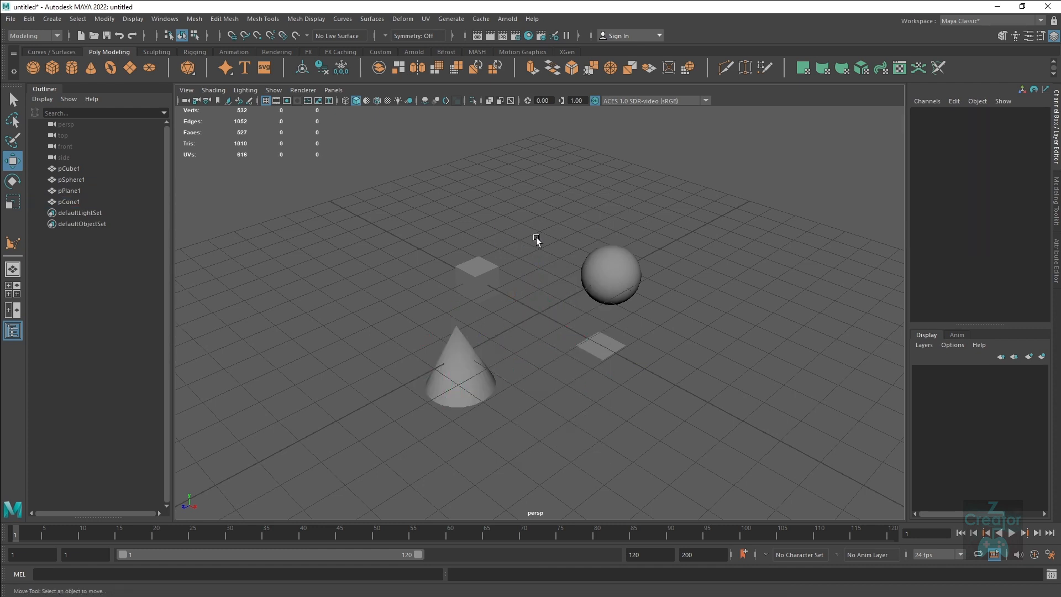
Create a polygon cylinder from the viewport's marking menu and move it along X to about -6.8.
shift+right_click(536, 237)
click(478, 238)
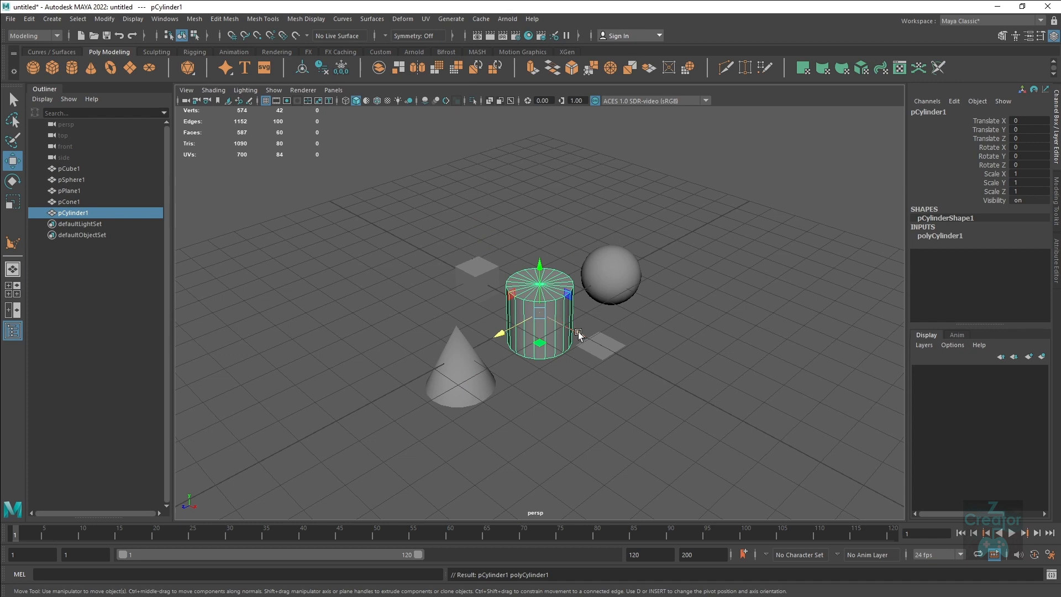
drag(579, 334, 426, 270)
Examine all five primitives from several angles, comparing their wireframes when selected with their shaded look when deselected.
drag(706, 223, 308, 443)
key(4)
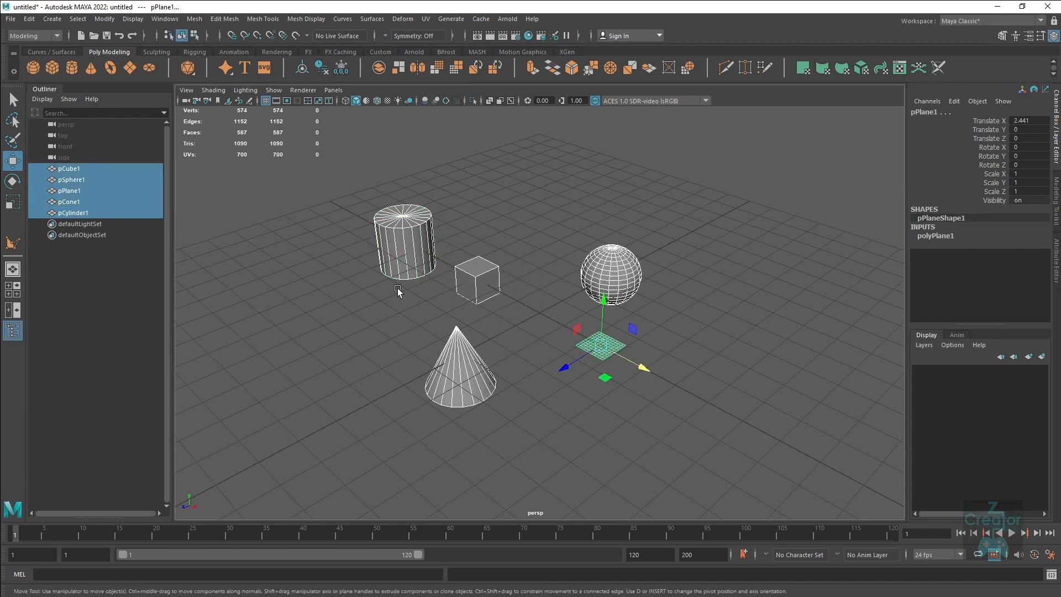
scroll(541, 350, up, 3)
alt+drag(542, 350, 582, 384)
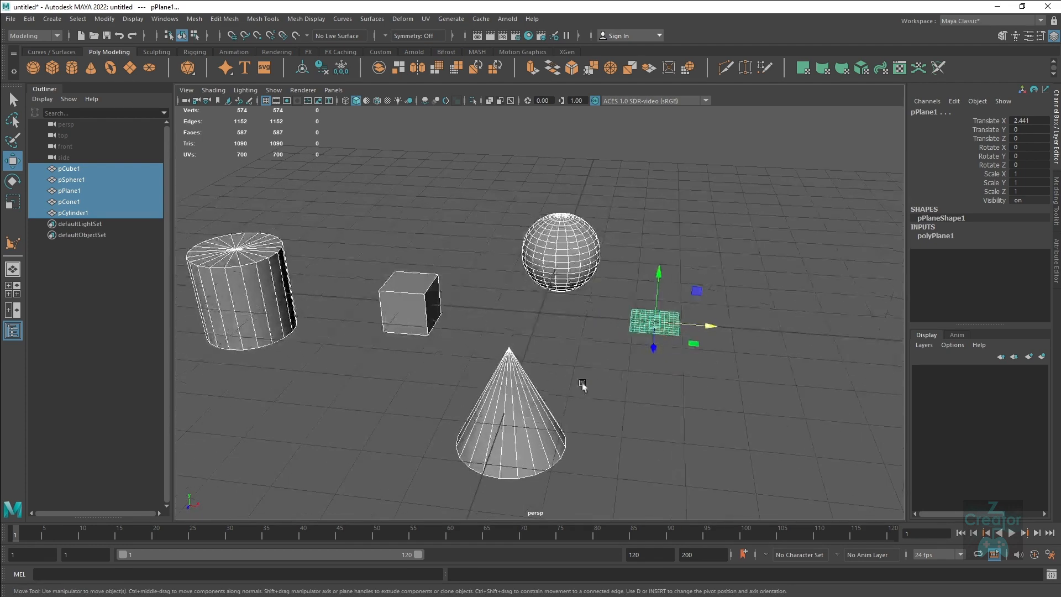
alt+middle_drag(424, 280, 498, 258)
alt+drag(547, 290, 514, 299)
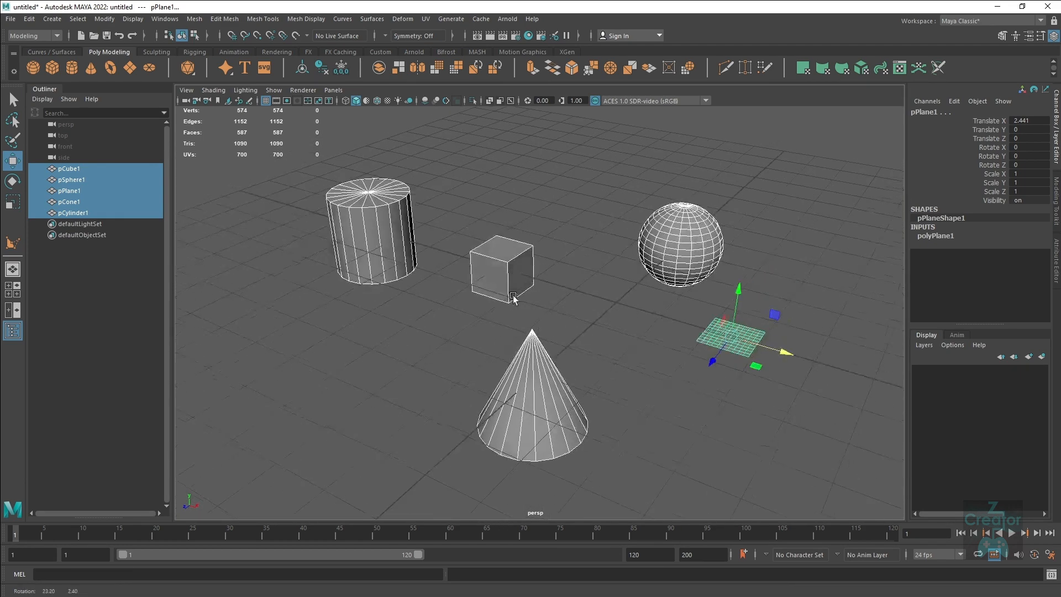
alt+right_drag(514, 299, 536, 313)
alt+drag(585, 304, 552, 307)
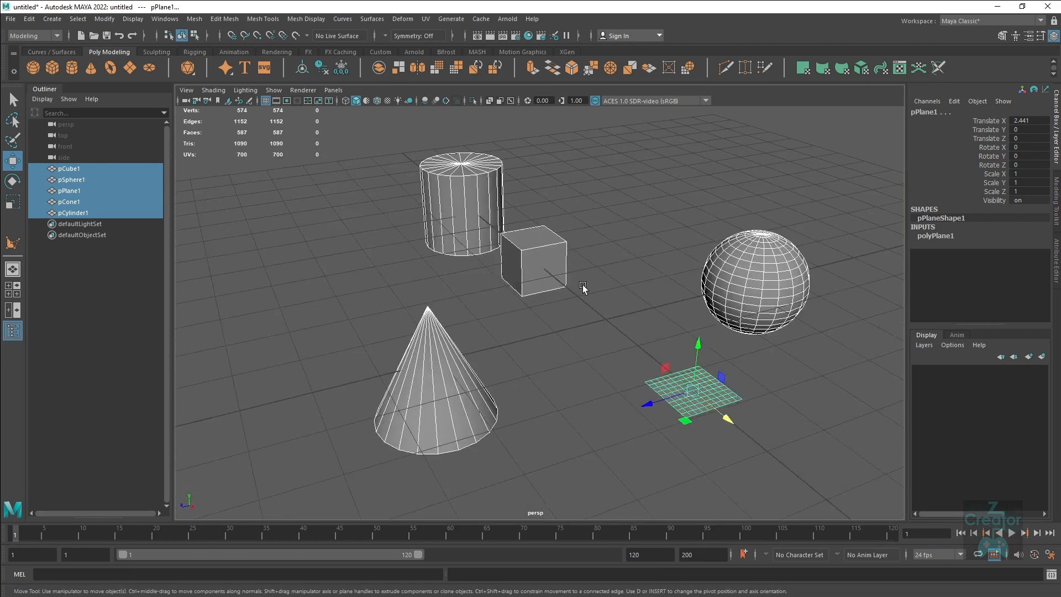
click(617, 295)
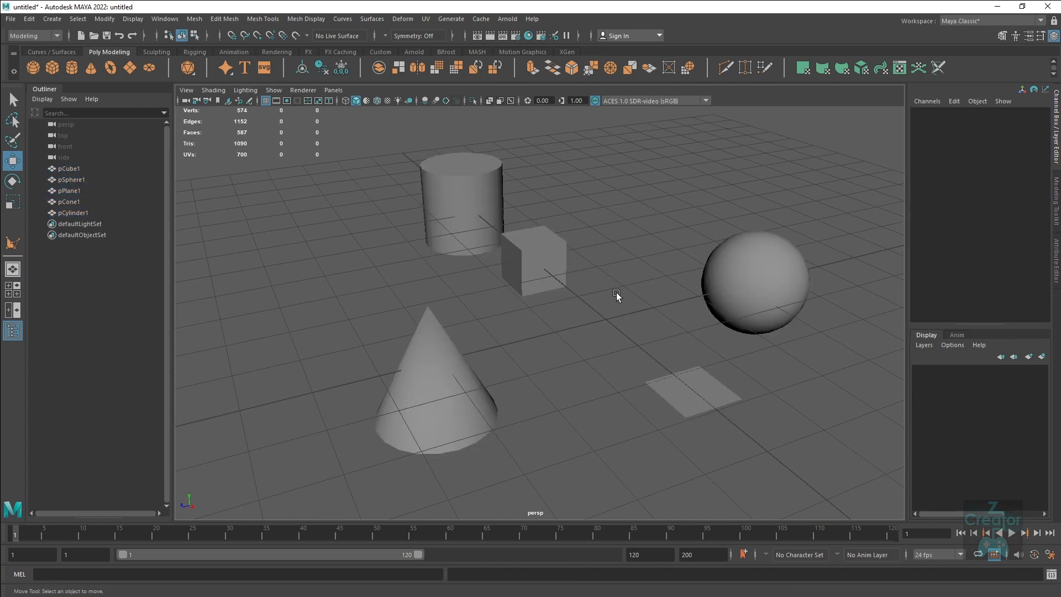
alt+drag(615, 293, 542, 333)
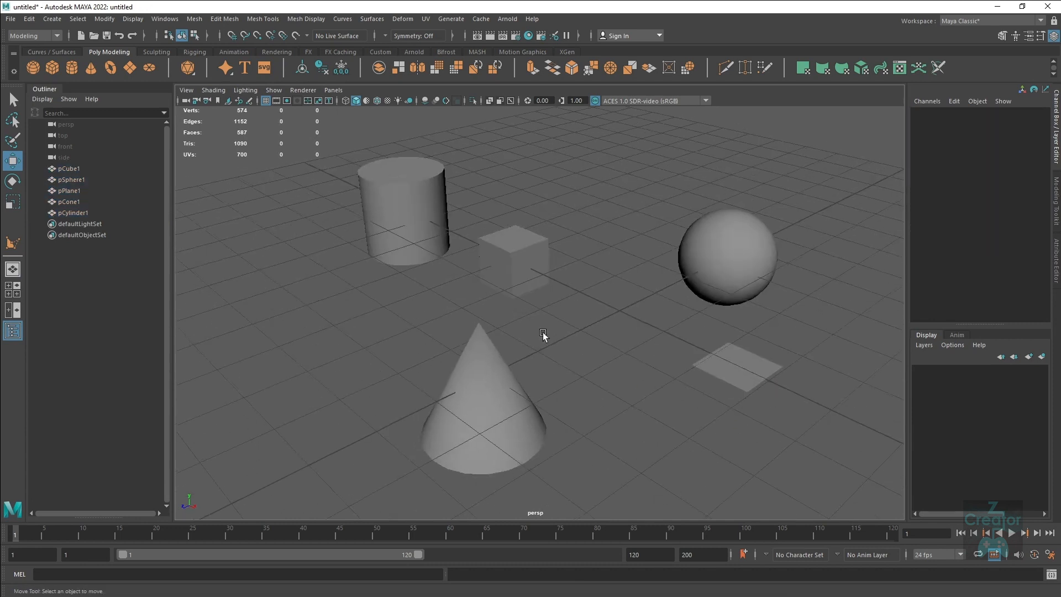
scroll(543, 333, down, 2)
drag(801, 469, 429, 262)
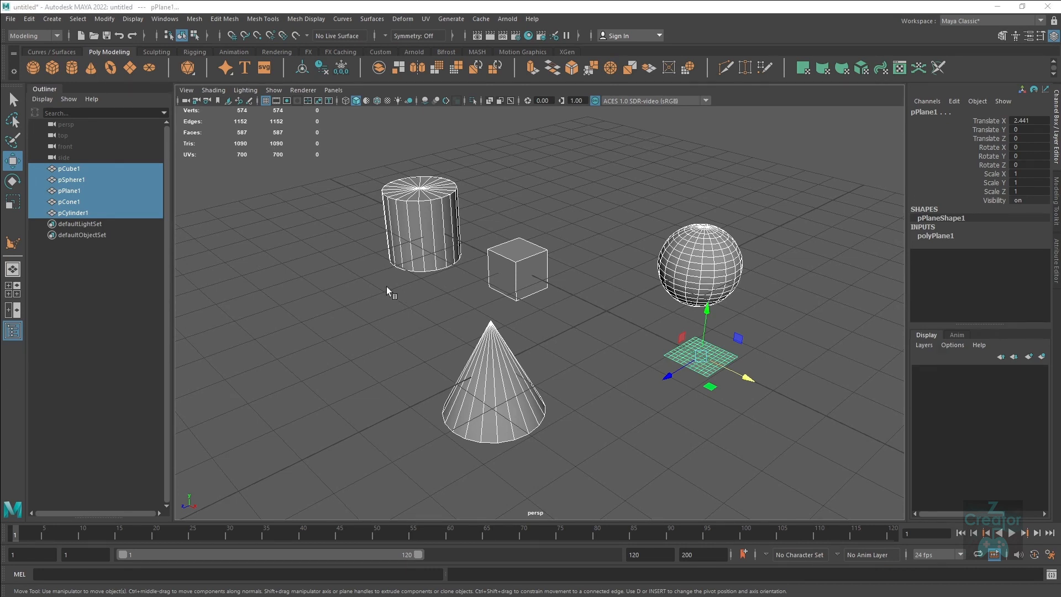
Select only the cylinder and expand its polyCylinder1 construction settings.
click(407, 230)
alt+drag(475, 187, 428, 218)
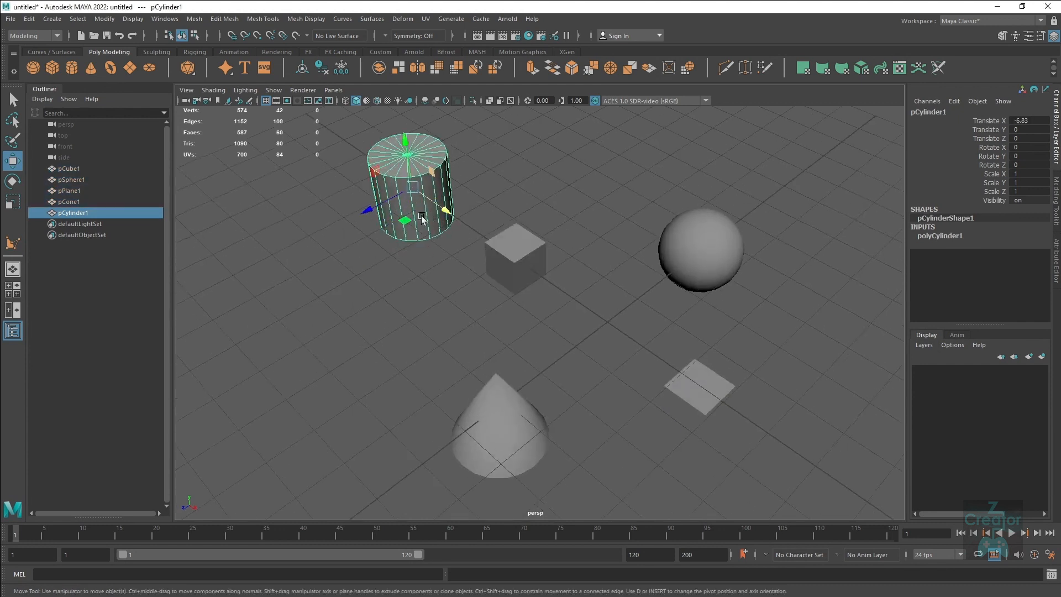
alt+middle_drag(429, 218, 457, 230)
alt+drag(457, 230, 871, 253)
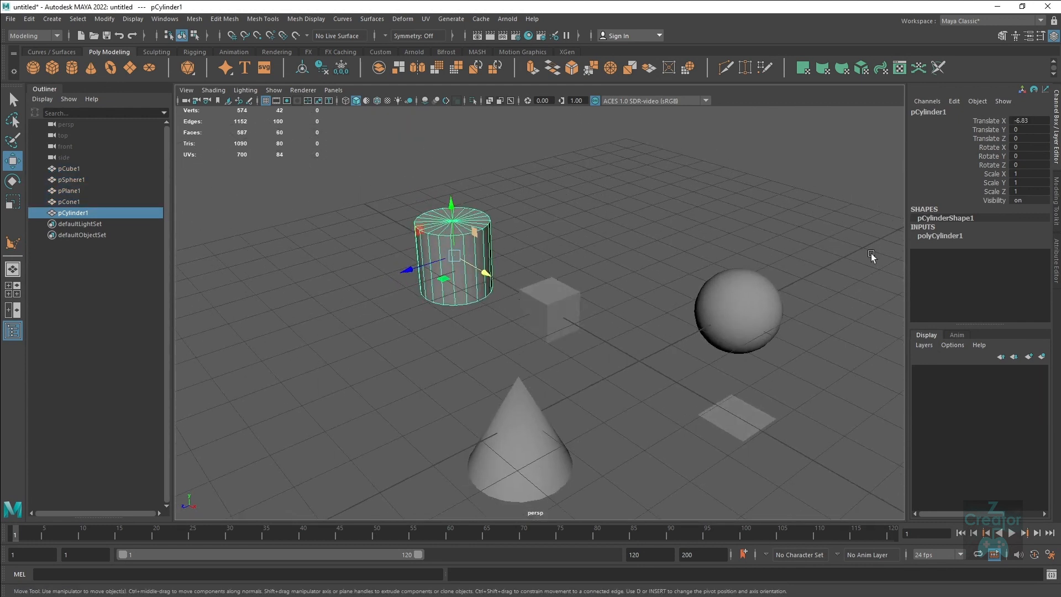
click(940, 236)
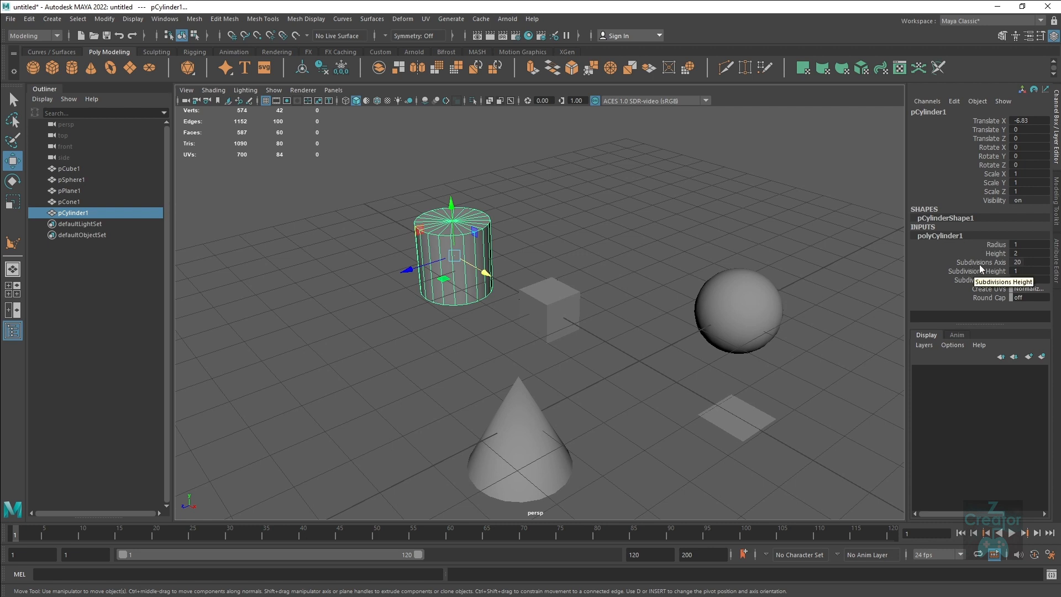
Review the cylinder's transform, shape and polyCylinder1 attributes in the Attribute Editor, and return to the Channel Box.
click(1056, 263)
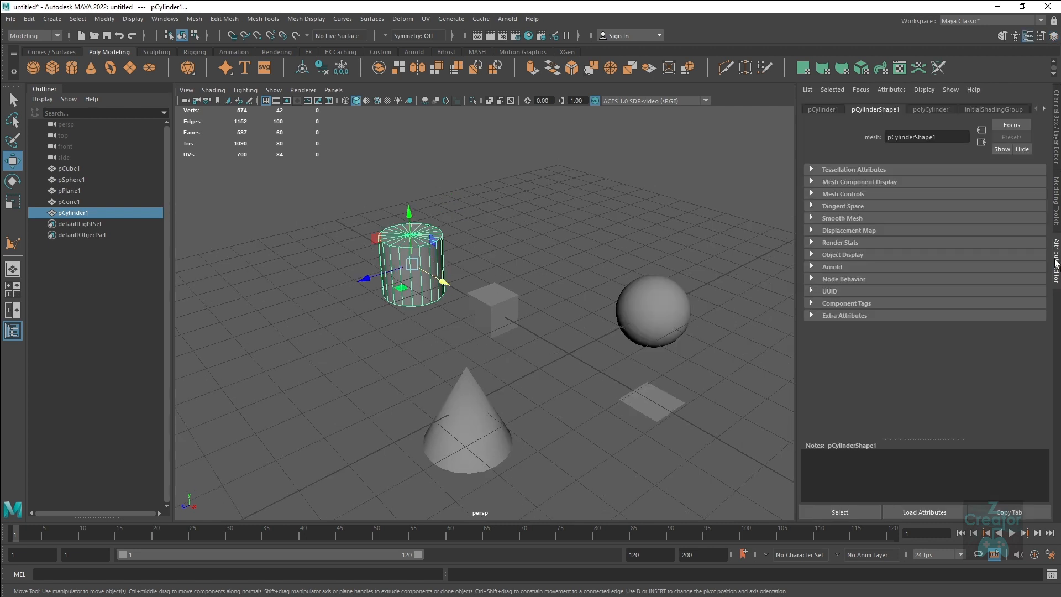
click(831, 109)
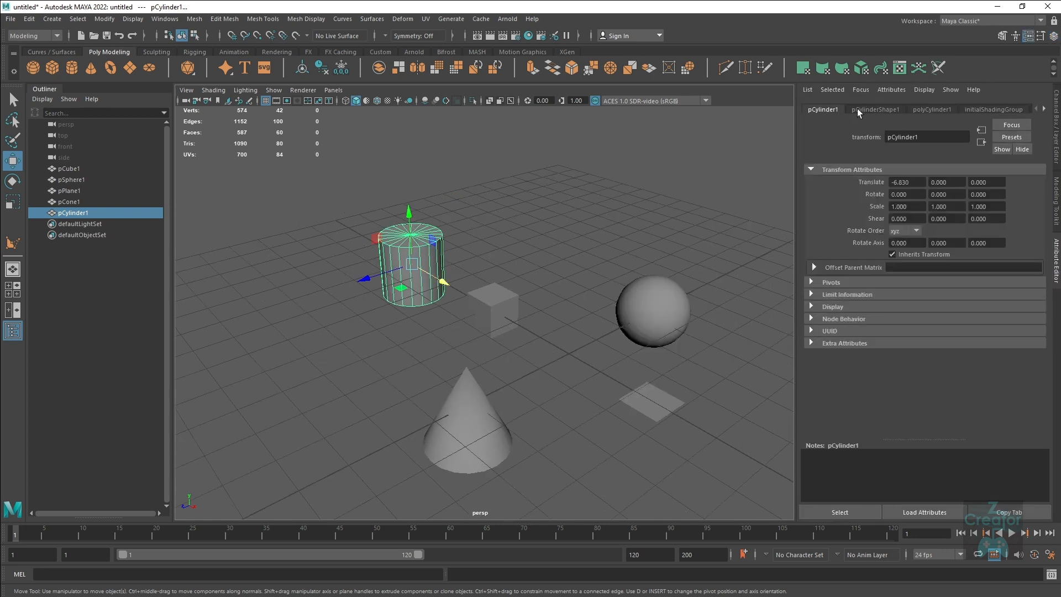
click(875, 109)
click(917, 109)
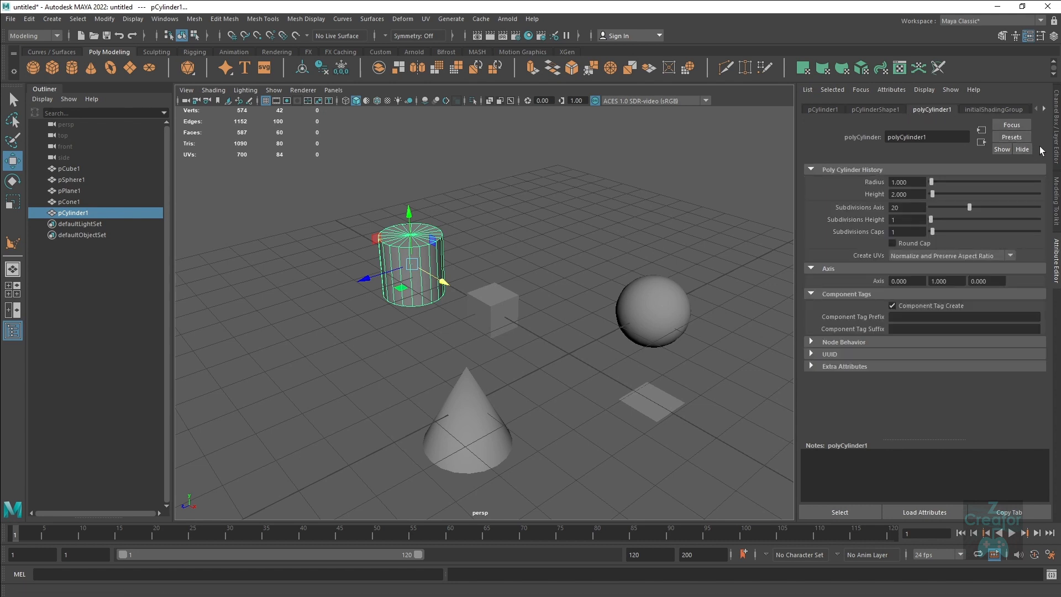
click(1056, 141)
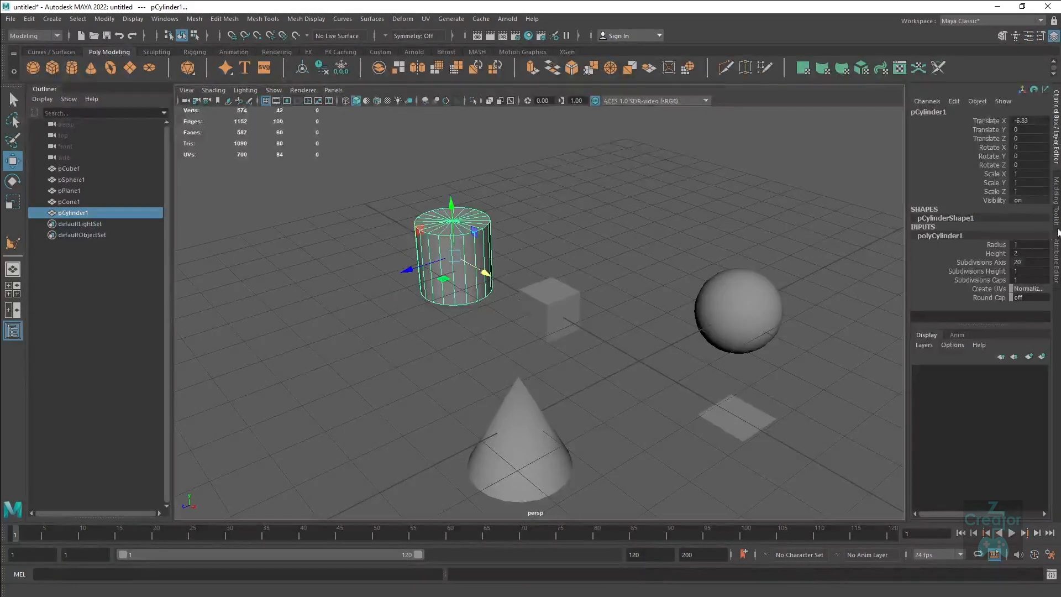
Raise the cylinder's Subdivisions Axis interactively to 23.
click(997, 264)
middle_drag(563, 219, 633, 261)
scroll(634, 261, up, 2)
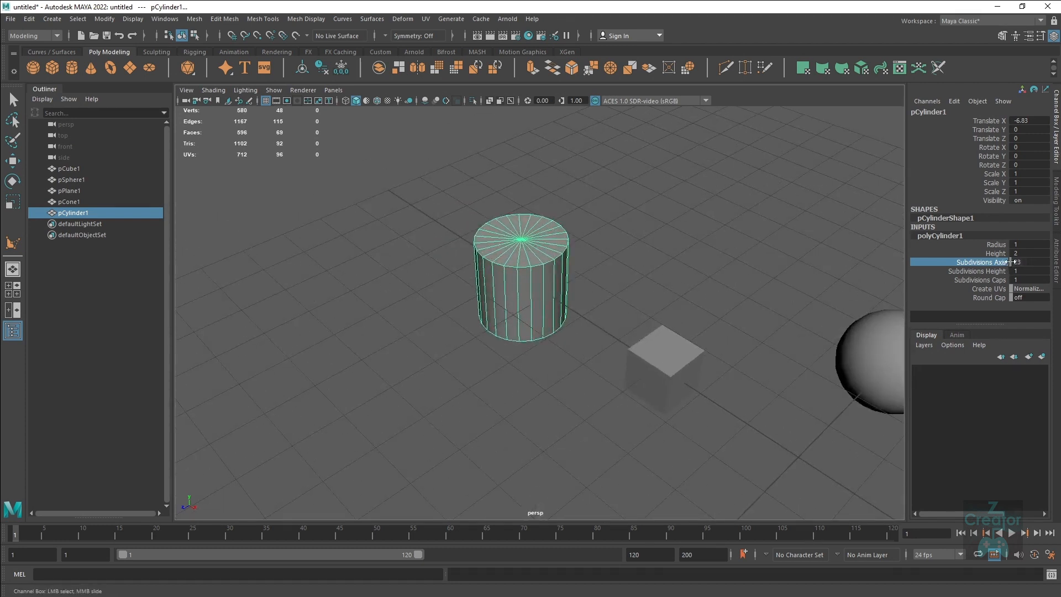
Set the cylinder's radius to 2.
double_click(1025, 245)
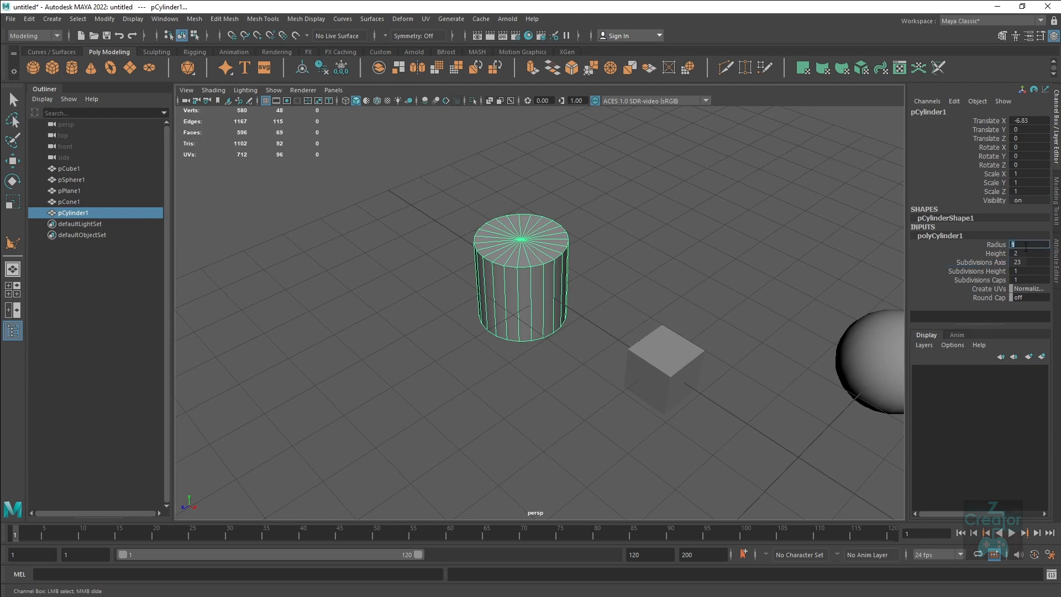
text(2)
key(Return)
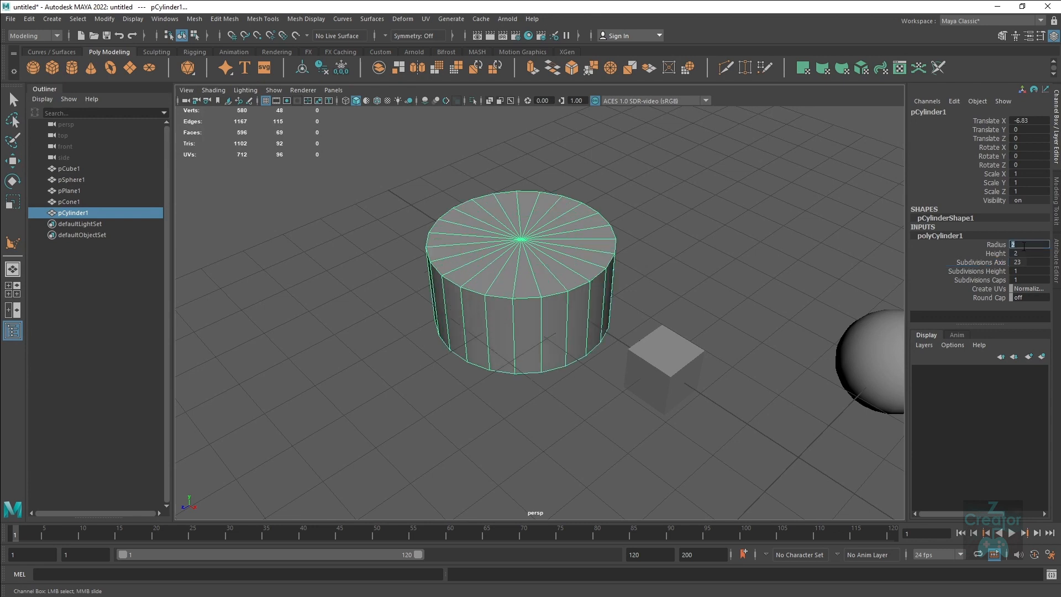
alt+drag(861, 270, 739, 292)
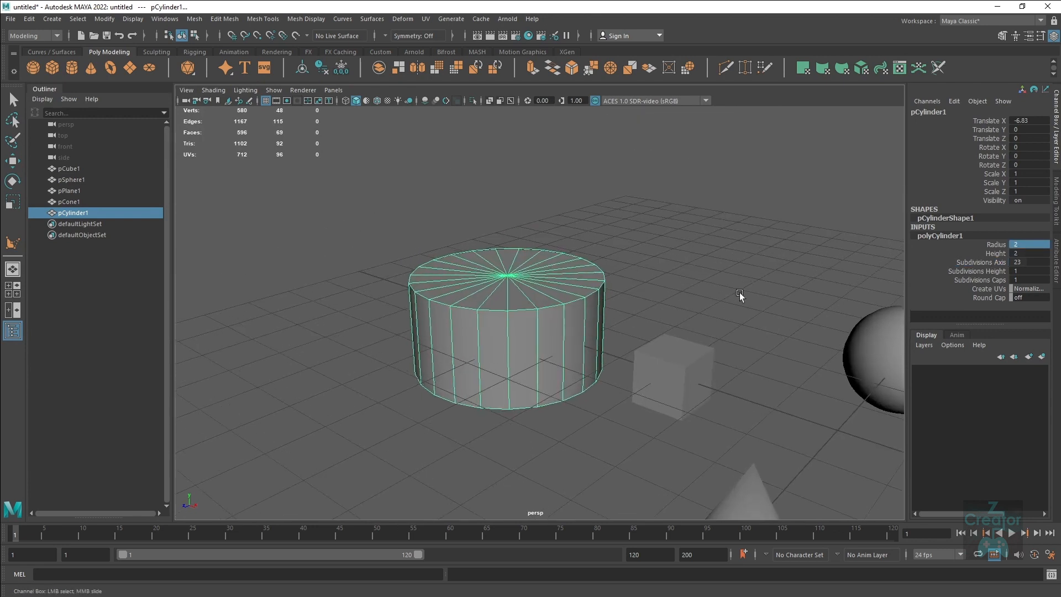
Enlarge the cylinder's radius interactively to about 8.33 and undo that change.
click(994, 246)
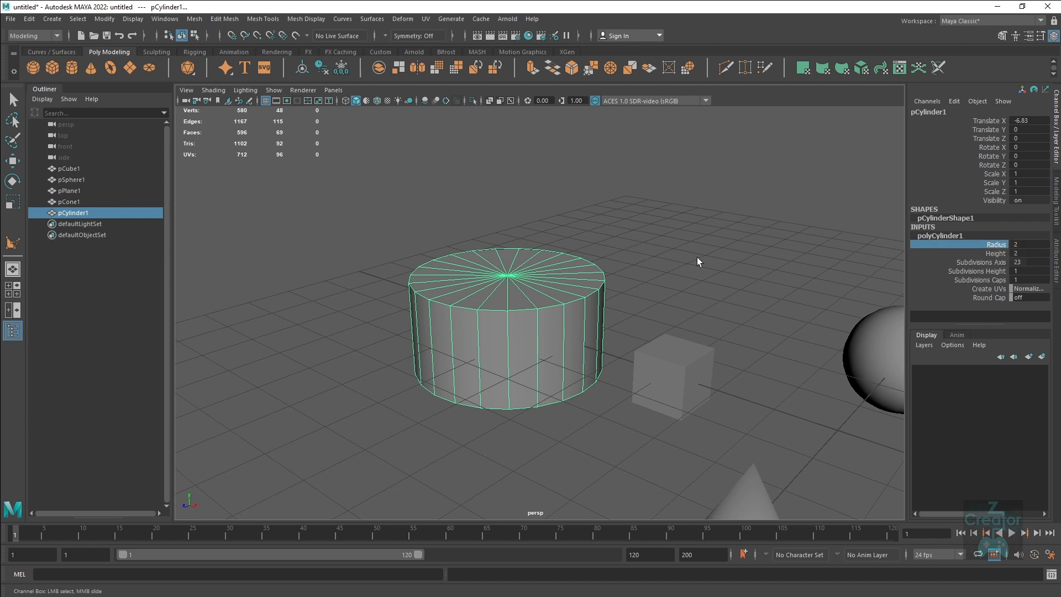
mouse_move(689, 260)
middle_down()
mouse_move(698, 260)
mouse_move(689, 261)
middle_up()
middle_drag(704, 261, 727, 255)
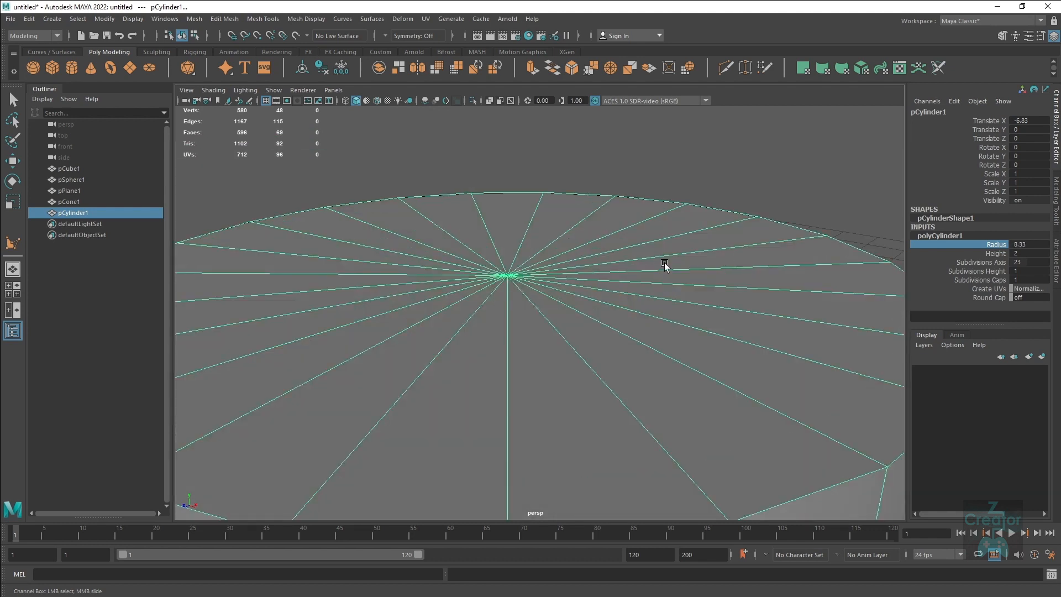
key(ctrl+z)
alt+right_drag(701, 311, 364, 283)
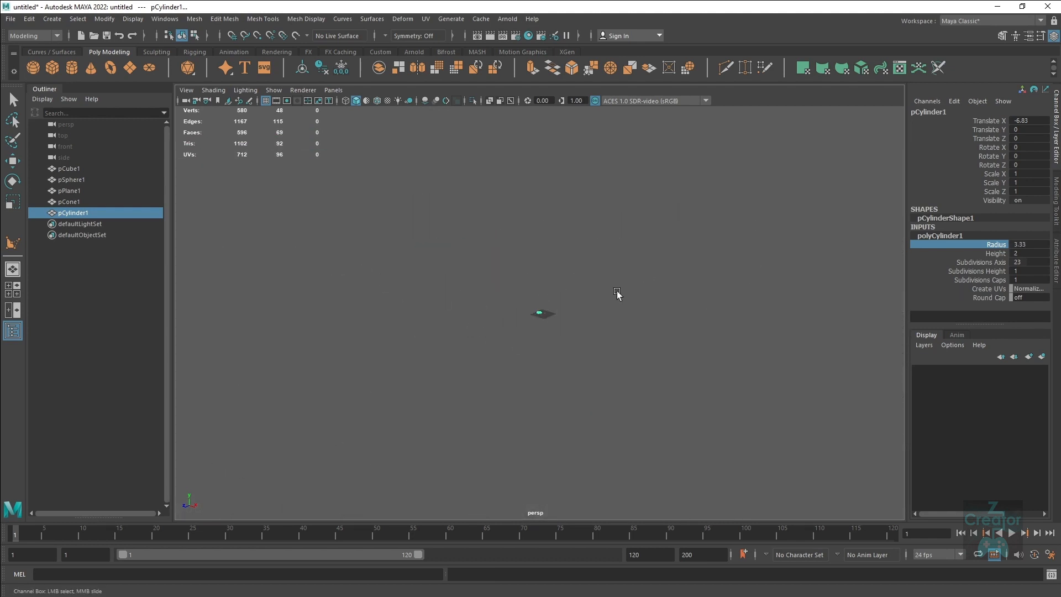
Increase the cylinder's radius interactively to 100 and undo that change.
middle_drag(579, 289, 701, 293)
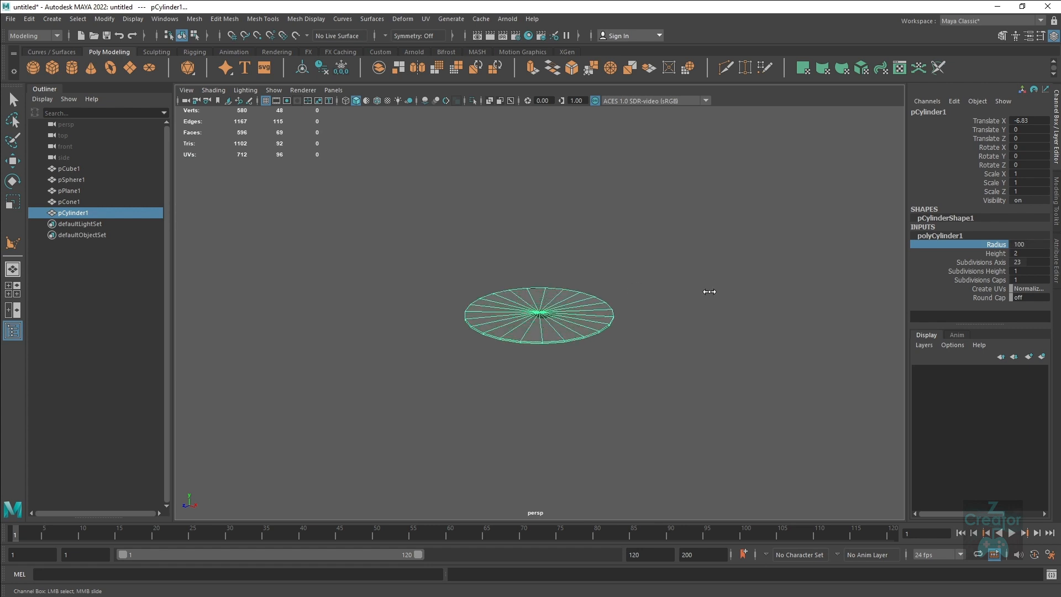
alt+right_drag(530, 300, 693, 389)
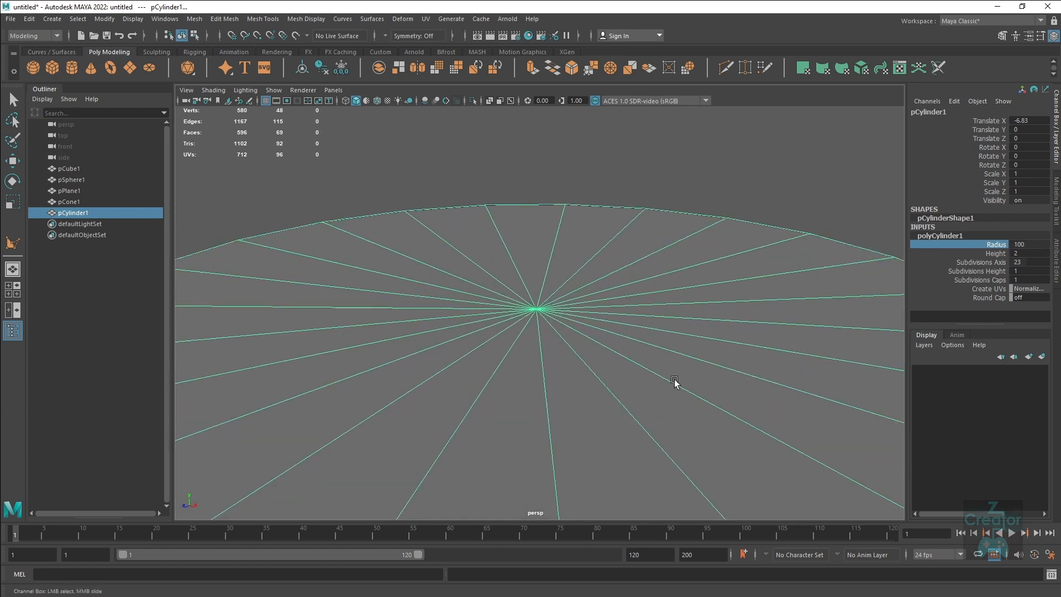
key(ctrl+z)
Reduce the cylinder's radius interactively to about 1.43.
alt+right_drag(479, 315, 643, 382)
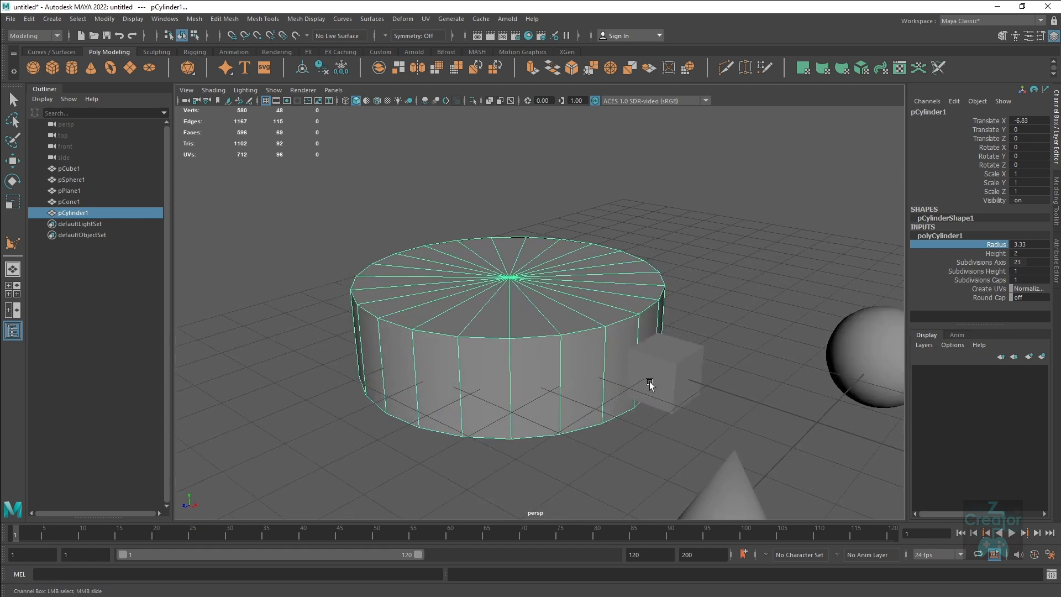
middle_drag(714, 291, 605, 284)
Lower the cylinder's Subdivisions Axis interactively to 18, and enter exactly 16 as its value.
click(971, 263)
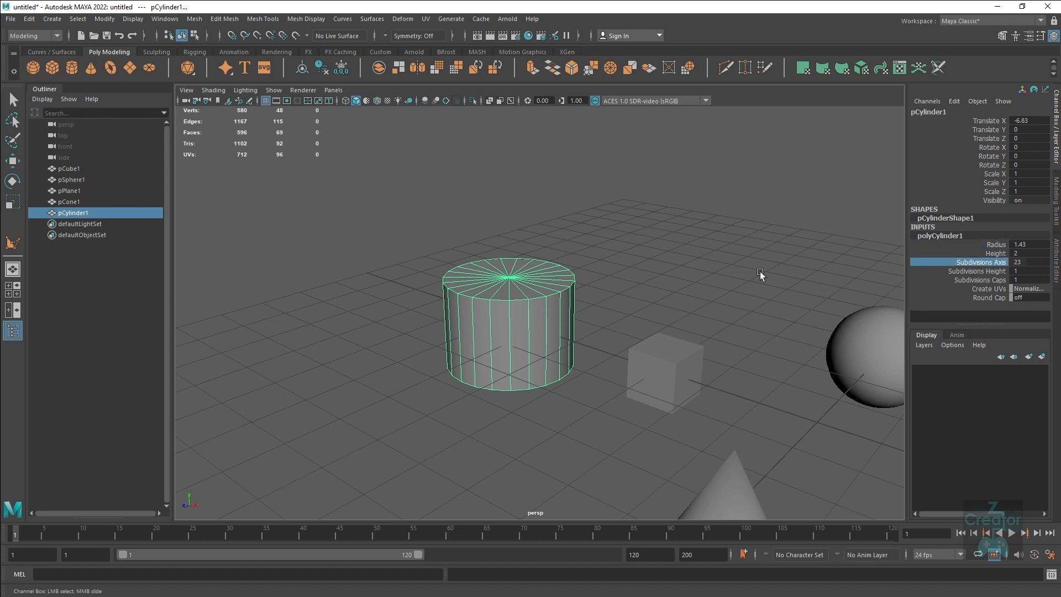
middle_drag(757, 273, 727, 280)
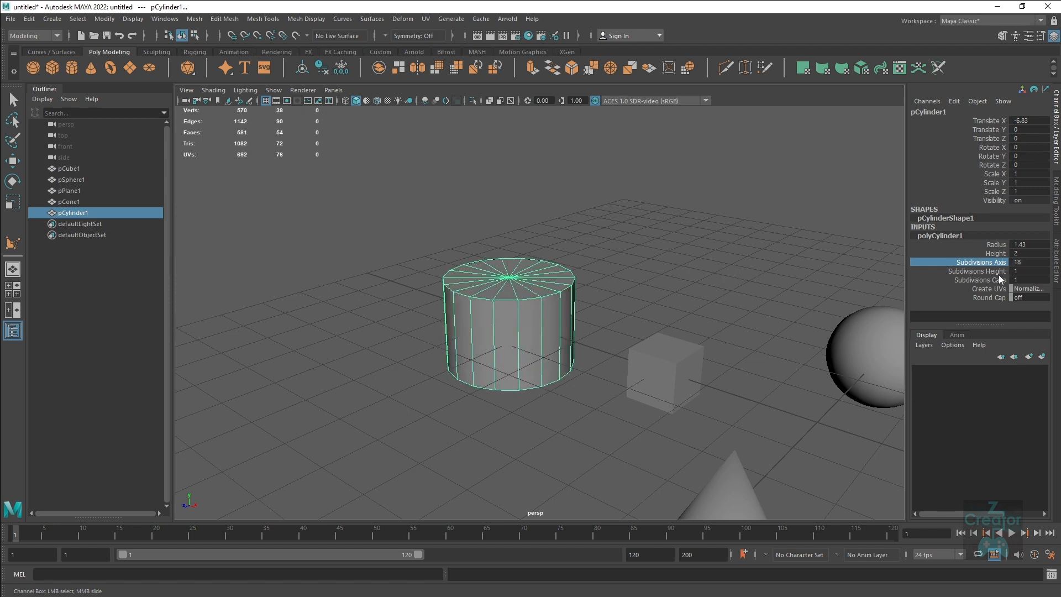
click(1026, 262)
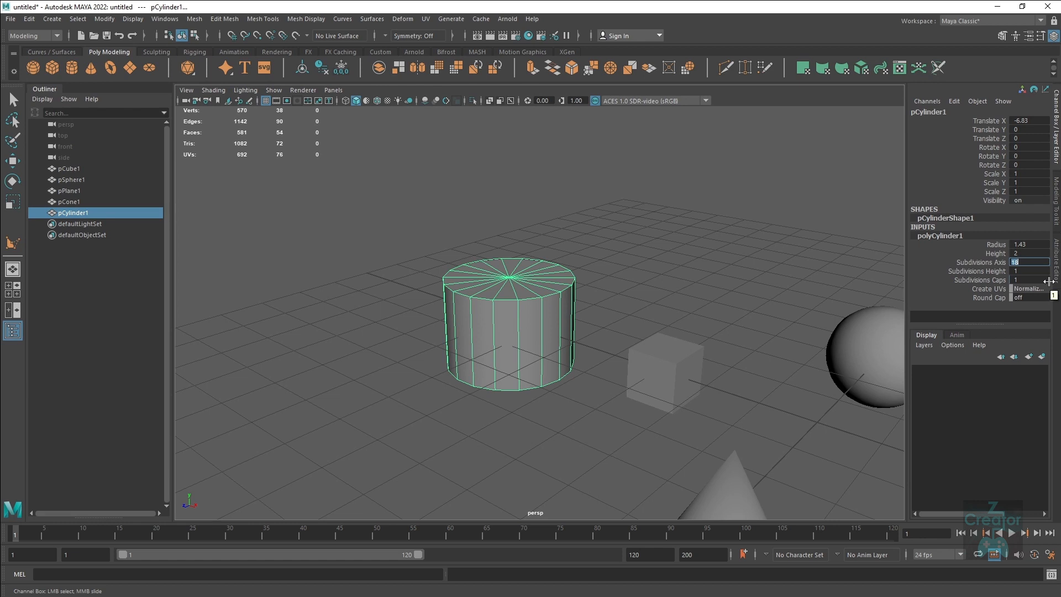
text(16)
key(Return)
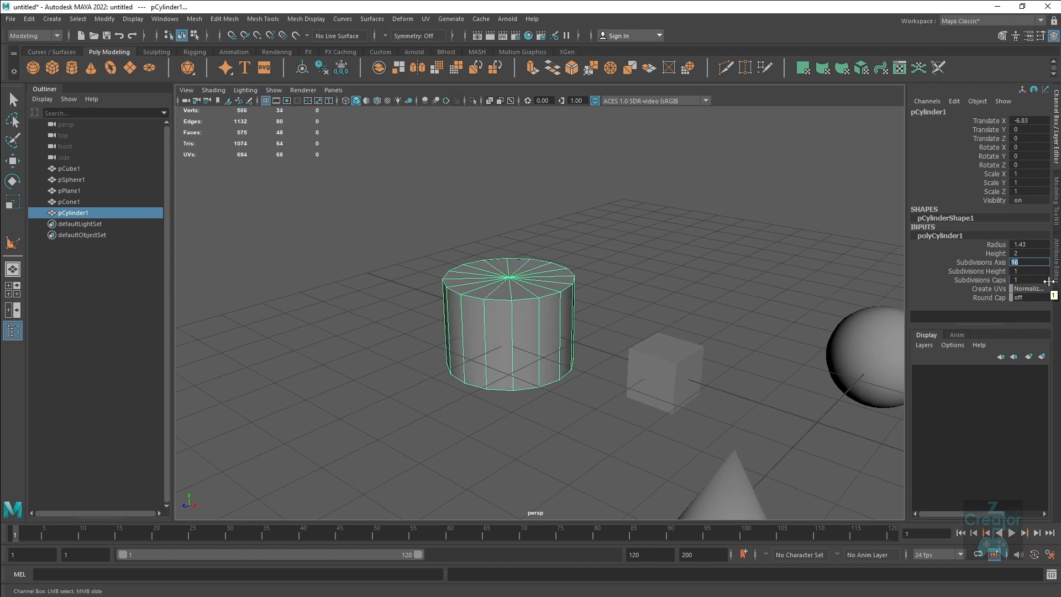
Increase the cylinder's Subdivisions Height interactively.
click(993, 271)
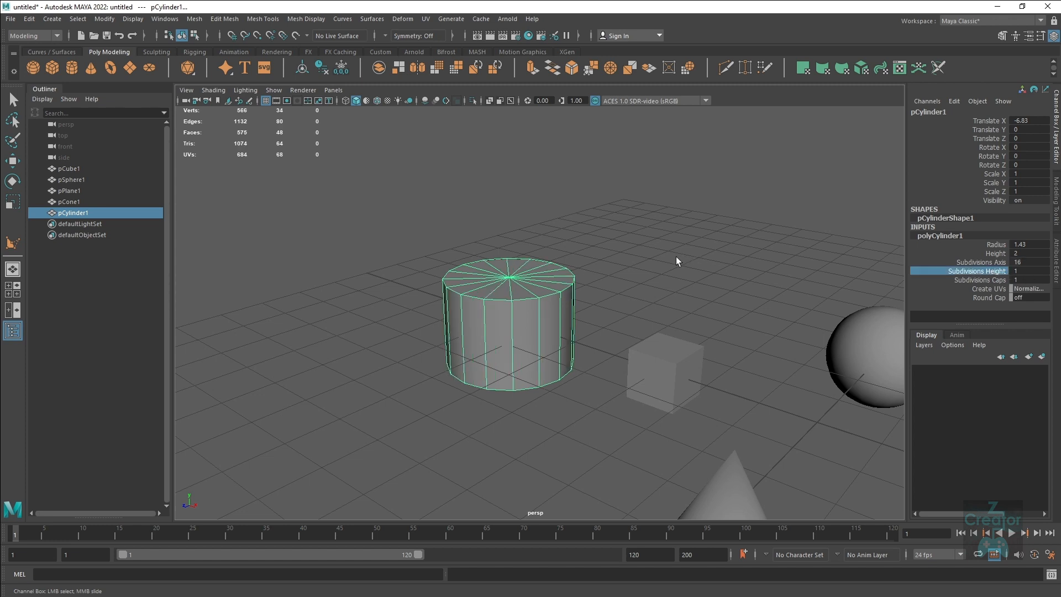
mouse_move(663, 256)
middle_down()
mouse_move(701, 257)
mouse_move(683, 258)
middle_up()
Select the cube and examine its polyCube construction settings.
click(681, 363)
key(w)
alt+middle_drag(788, 311, 720, 280)
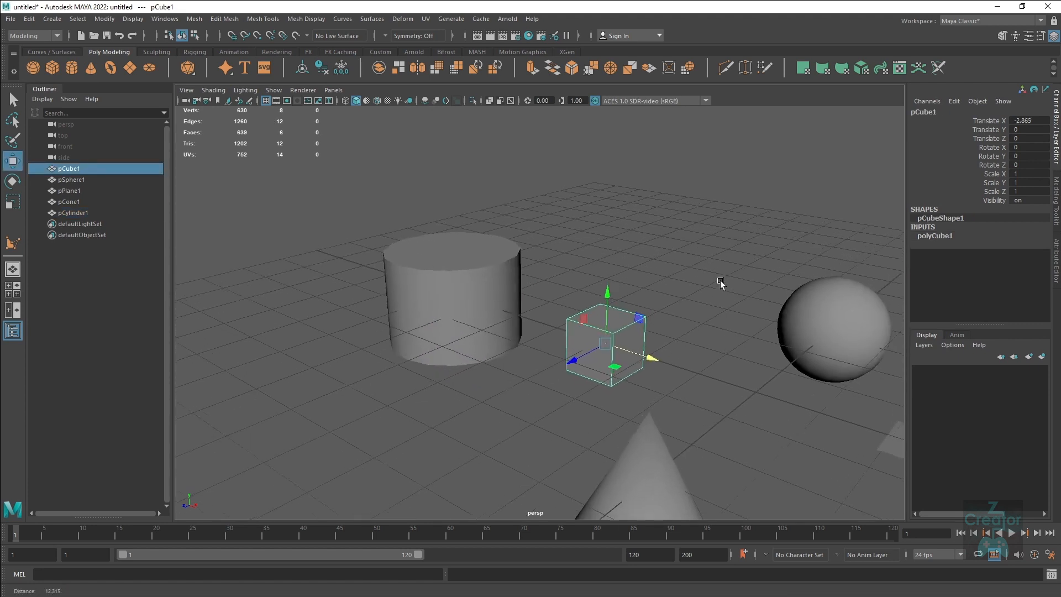
click(944, 236)
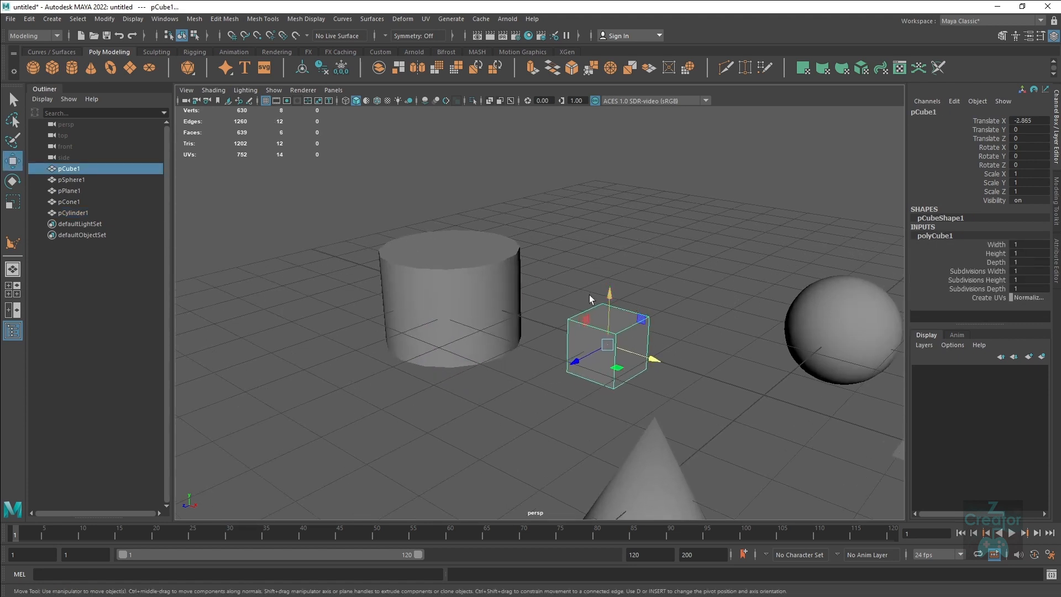
click(492, 275)
click(618, 330)
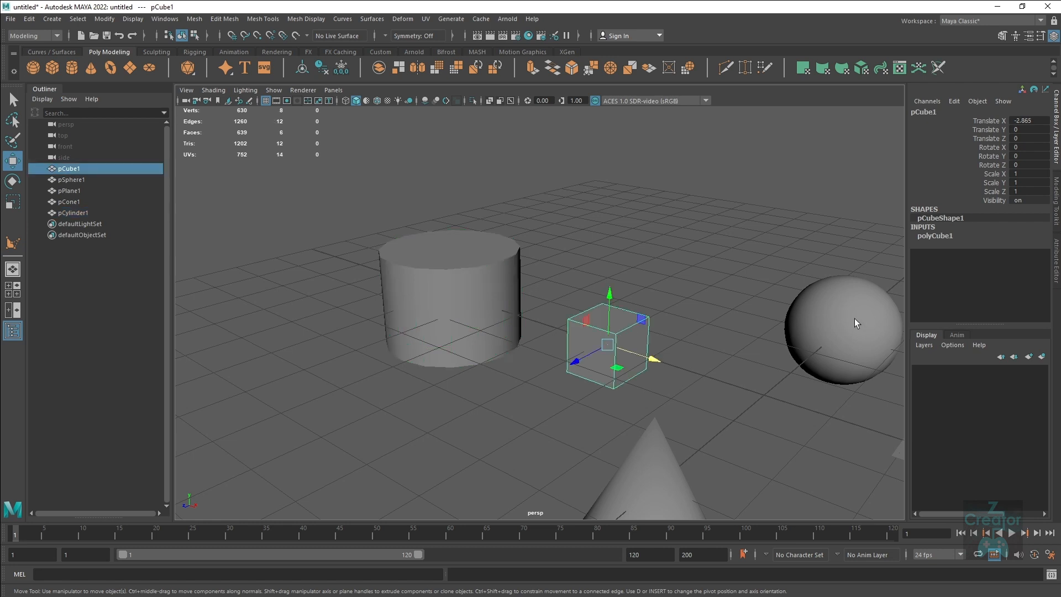
Select the sphere and the cone in turn and examine which construction settings they offer.
click(857, 318)
click(638, 316)
click(862, 313)
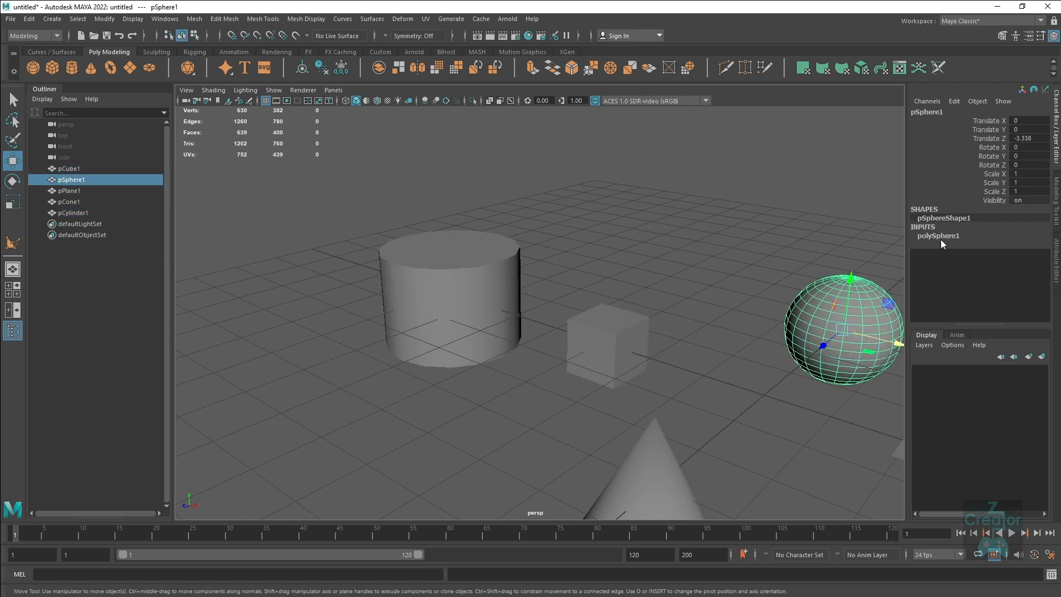
scroll(662, 389, down, 3)
click(614, 439)
click(934, 236)
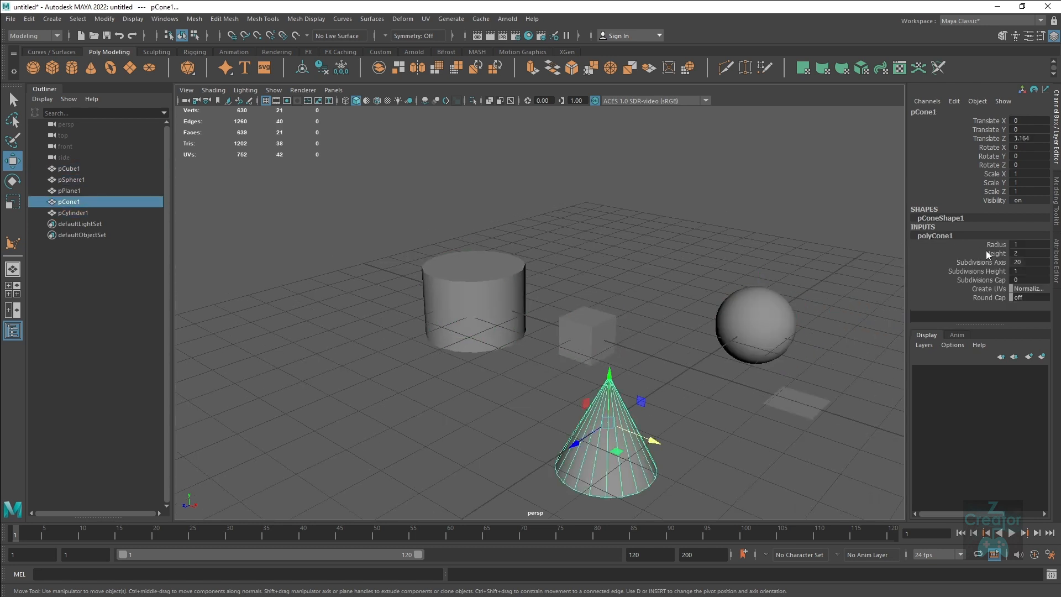
scroll(658, 395, down, 4)
scroll(641, 351, up, 4)
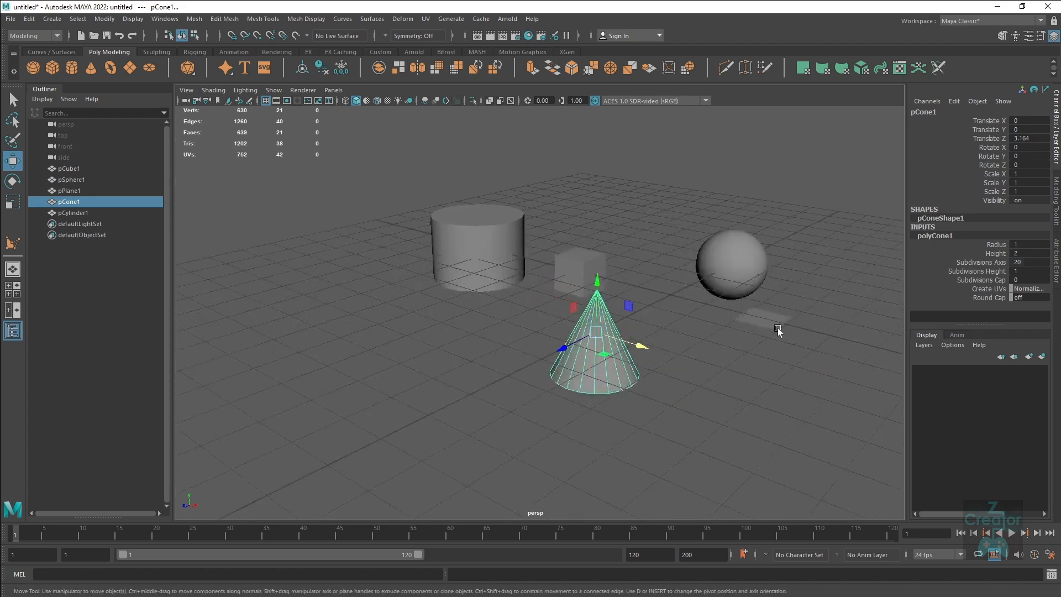
Lower the plane's Subdivisions Width and Subdivisions Height together interactively to 8.
click(773, 321)
scroll(878, 261, up, 2)
alt+middle_drag(879, 262, 760, 268)
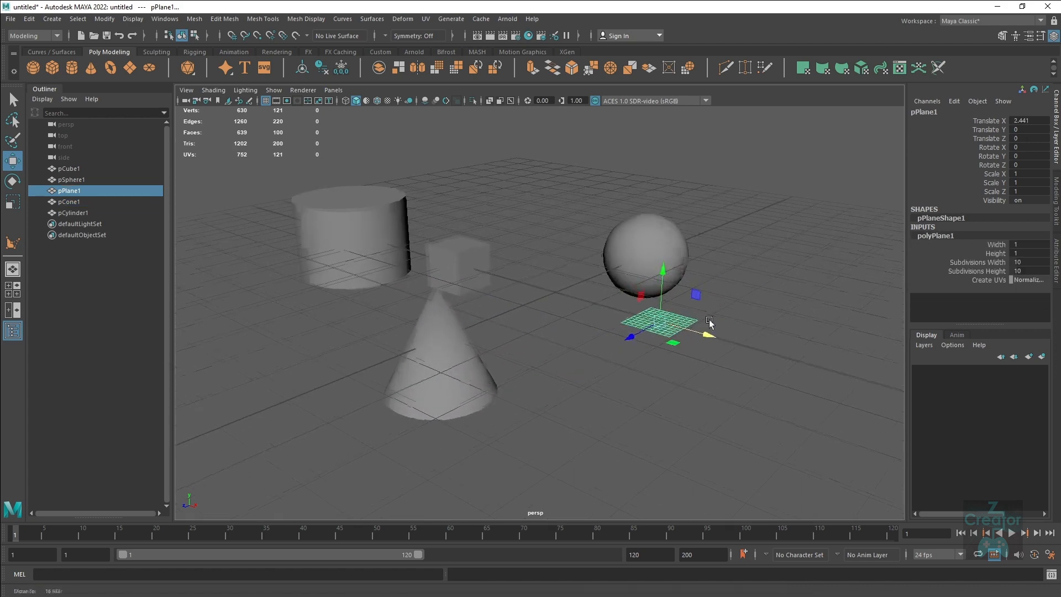
alt+drag(774, 276, 790, 314)
alt+middle_drag(790, 313, 737, 319)
drag(970, 263, 962, 273)
alt+middle_drag(856, 293, 678, 326)
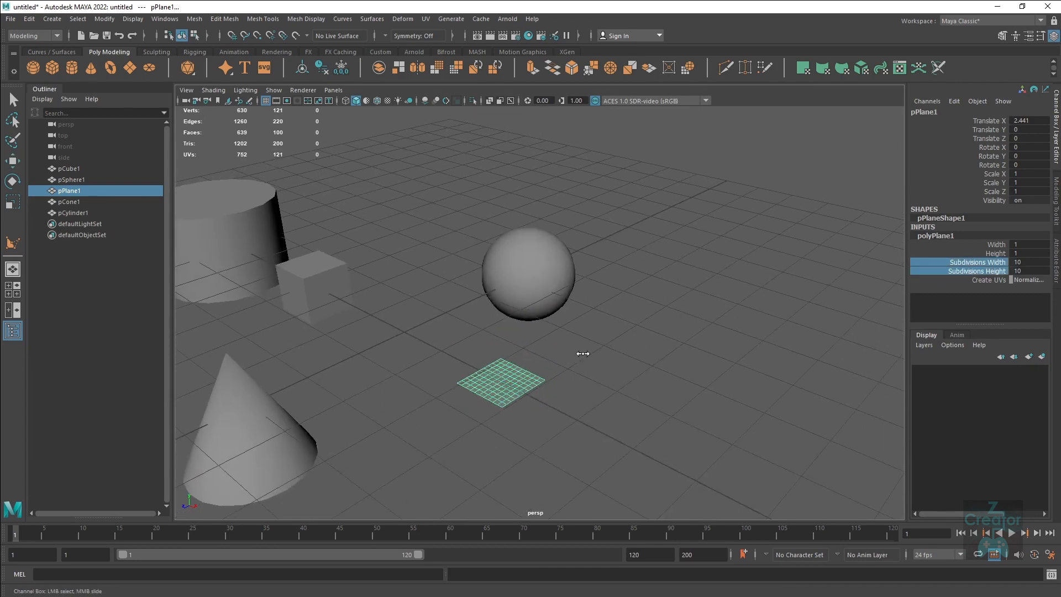
mouse_move(582, 353)
middle_down()
mouse_move(606, 355)
mouse_move(559, 356)
mouse_move(570, 356)
middle_up()
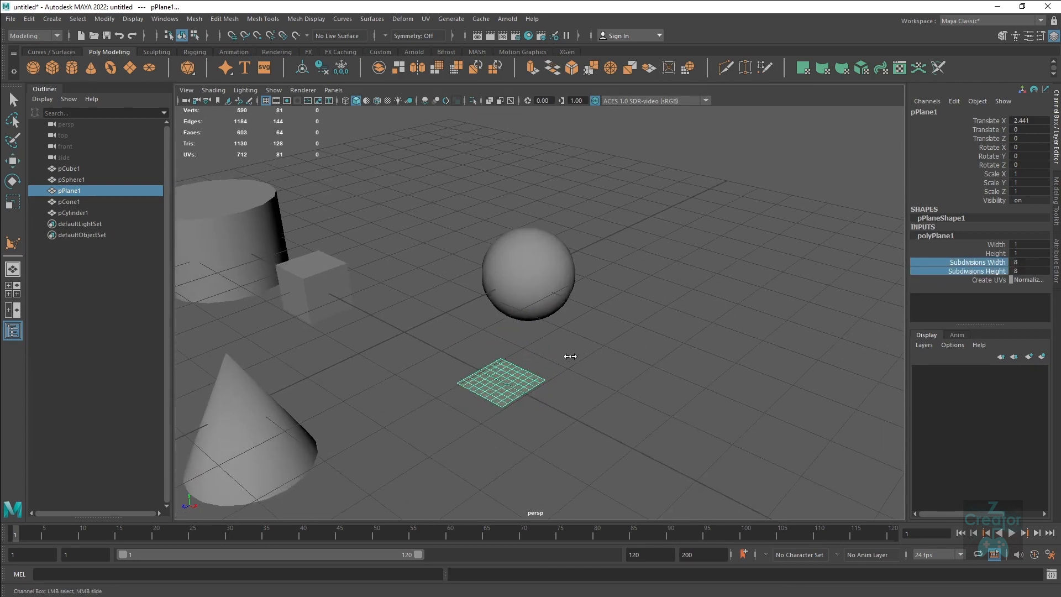
Increase the plane's Width and Height together interactively to 3.
drag(995, 244, 996, 253)
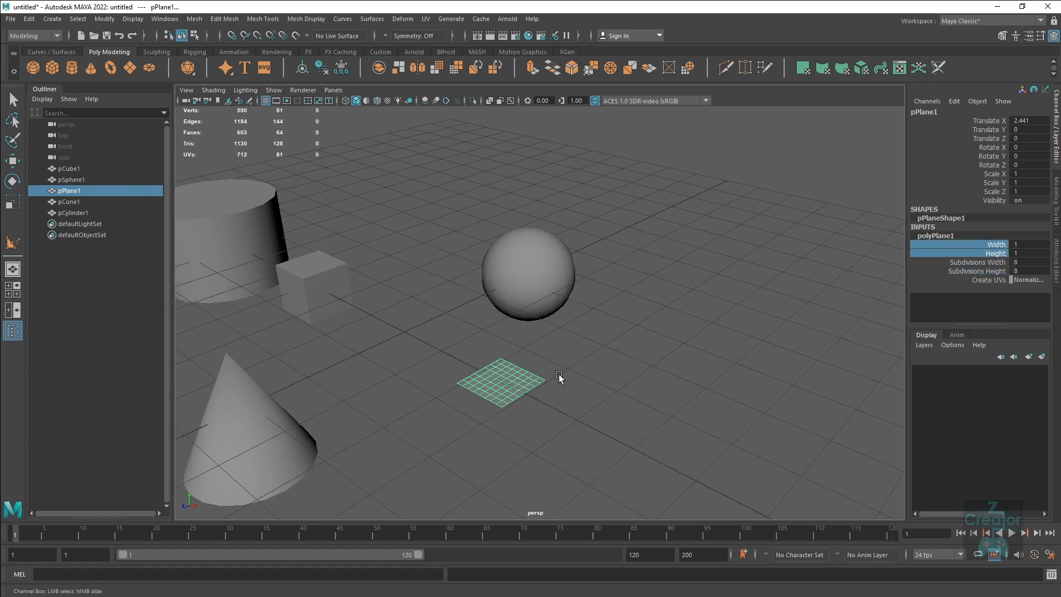
mouse_move(558, 373)
middle_down()
mouse_move(602, 373)
mouse_move(568, 374)
middle_up()
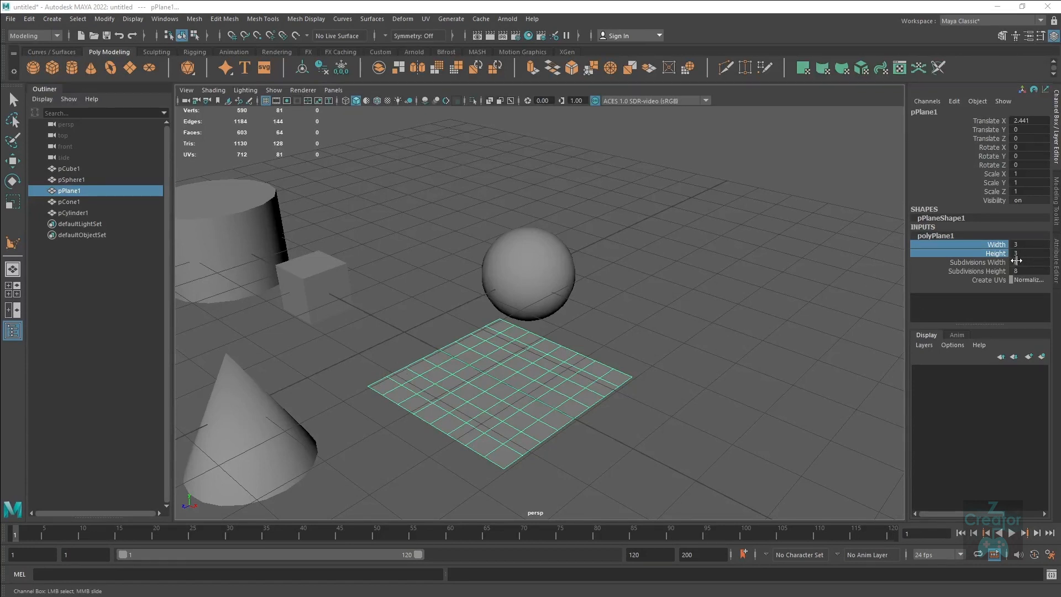
click(1032, 245)
drag(1033, 248, 1035, 254)
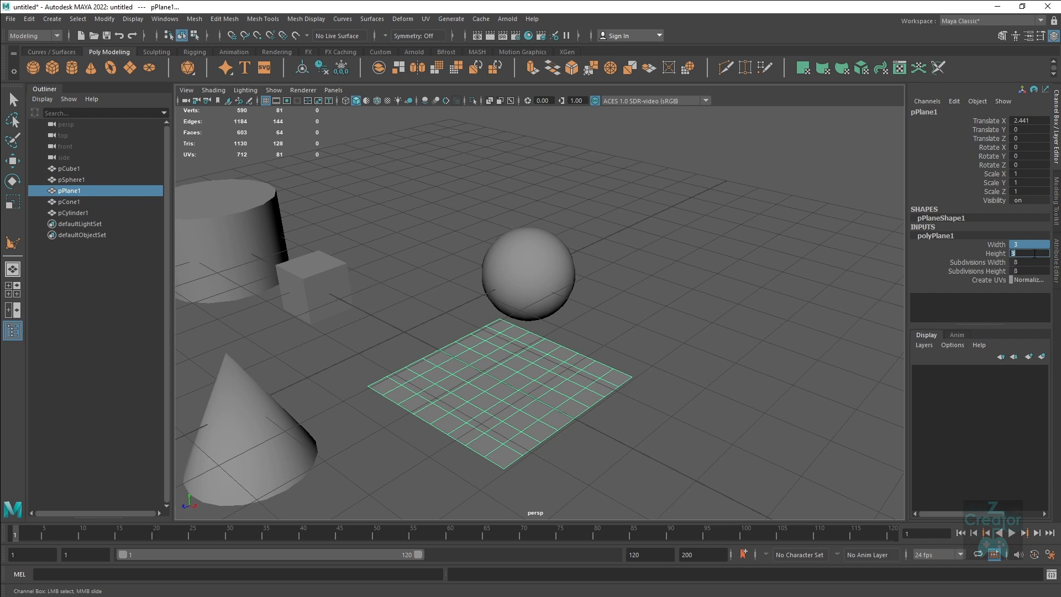
click(784, 284)
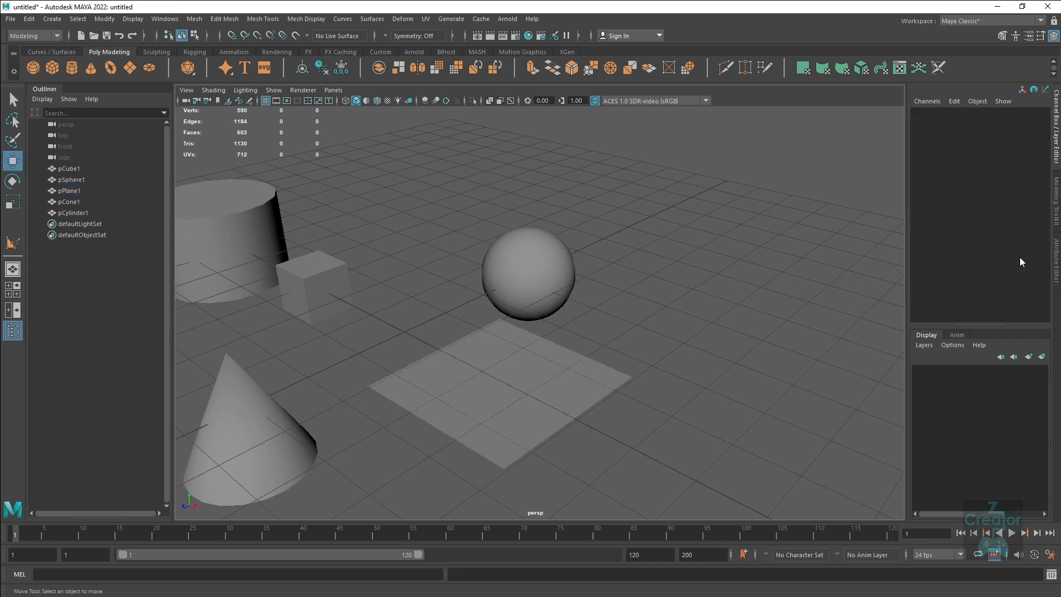
Reselect the plane and enter exactly 10 for both its Width and Height.
click(516, 406)
click(935, 235)
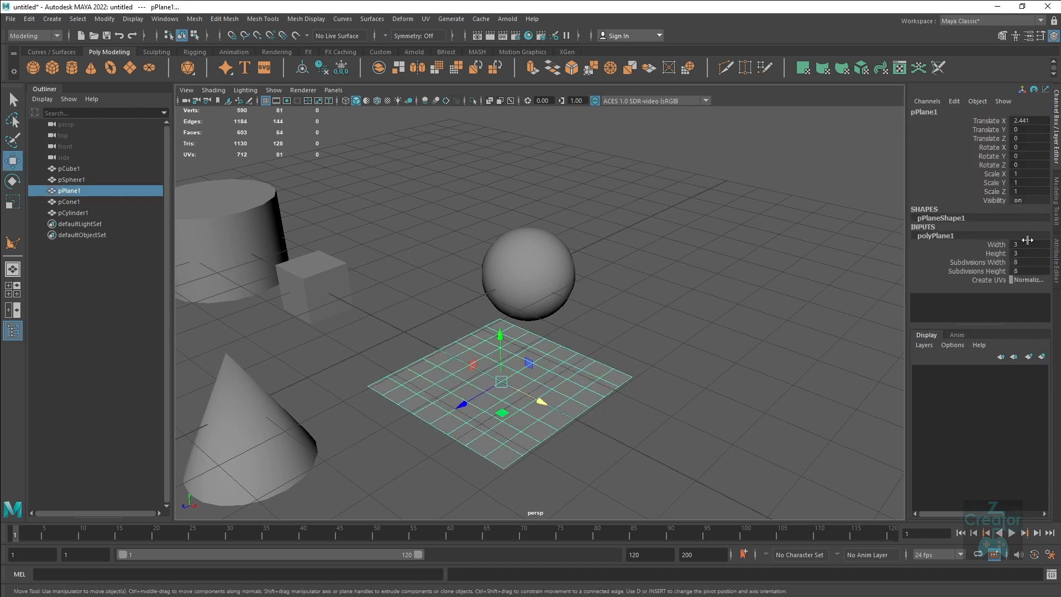
drag(1026, 242, 1027, 257)
text(10)
key(Return)
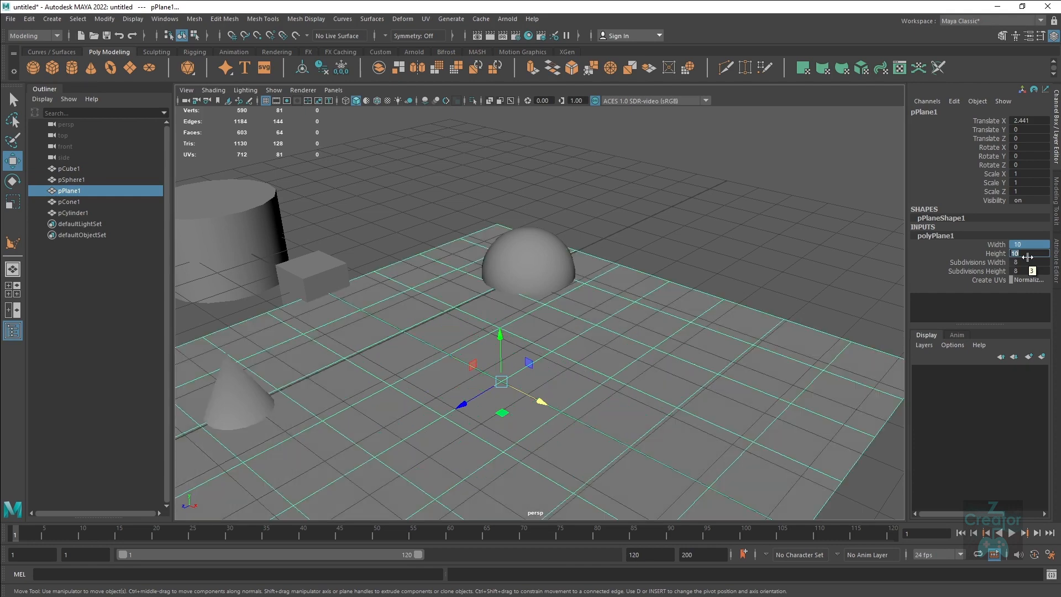
Set both the plane's Subdivisions Width and Subdivisions Height to 50.
scroll(529, 386, down, 5)
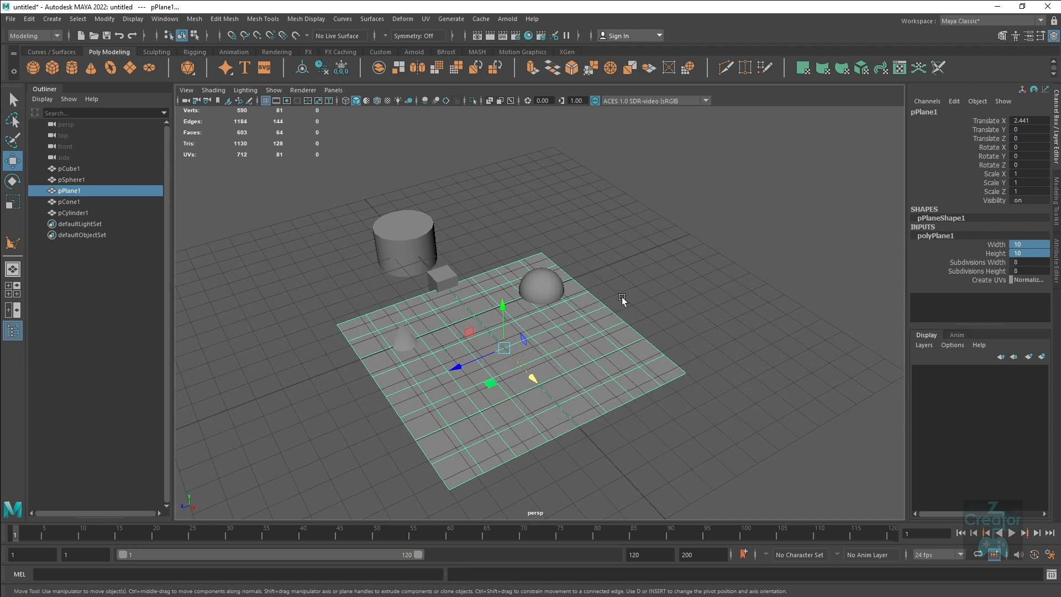
drag(1029, 262, 1028, 271)
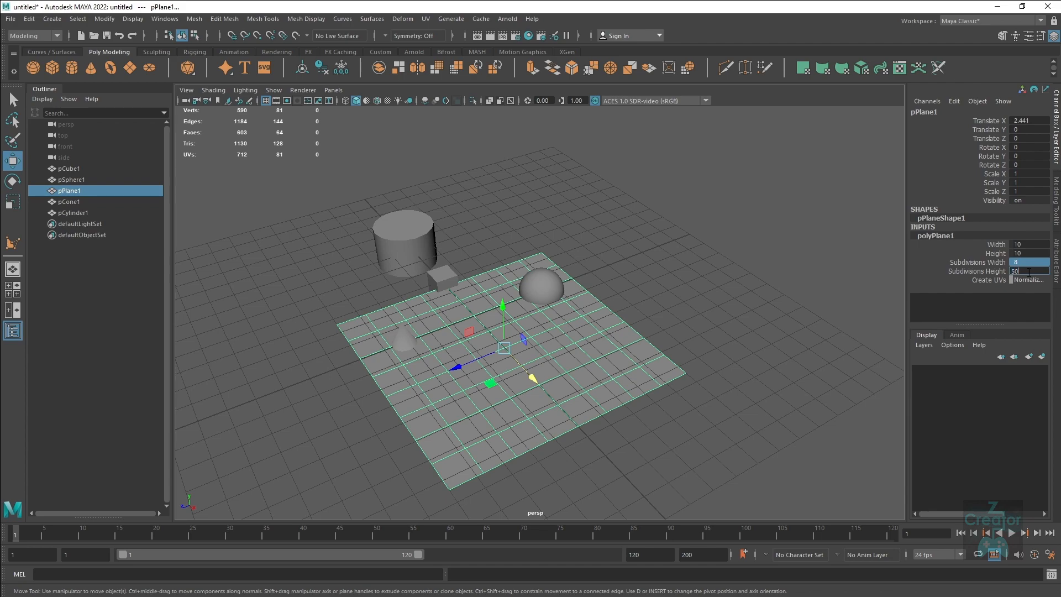
key(Return)
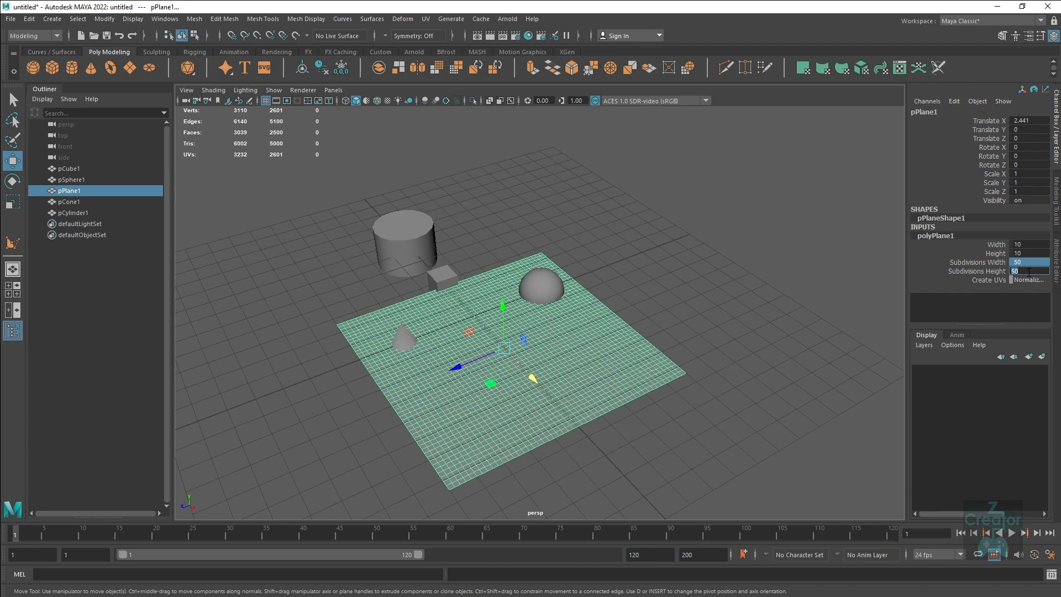
Raise the sphere above the plane to a Translate Y of about 1.09 and show its construction settings.
scroll(517, 377, up, 2)
alt+drag(483, 360, 557, 349)
alt+middle_drag(557, 348, 496, 305)
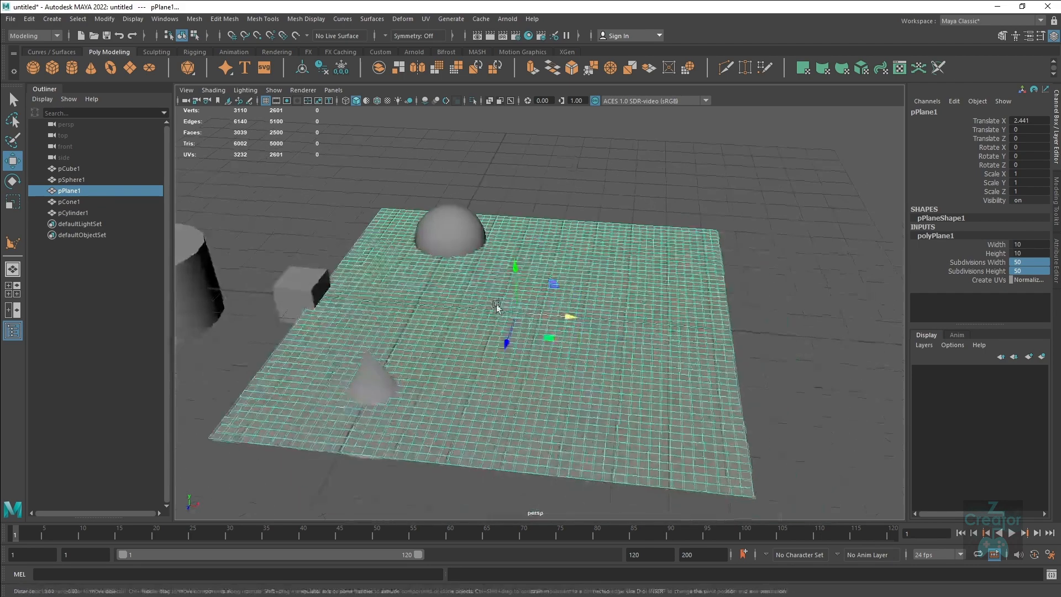
alt+drag(496, 306, 502, 373)
click(458, 200)
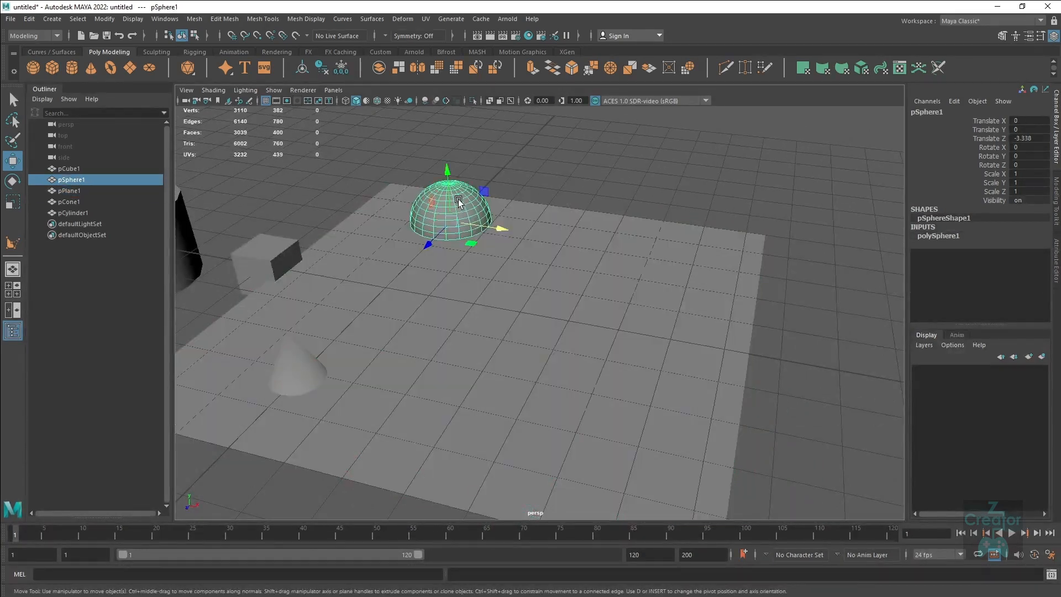
alt+drag(458, 200, 558, 265)
click(933, 237)
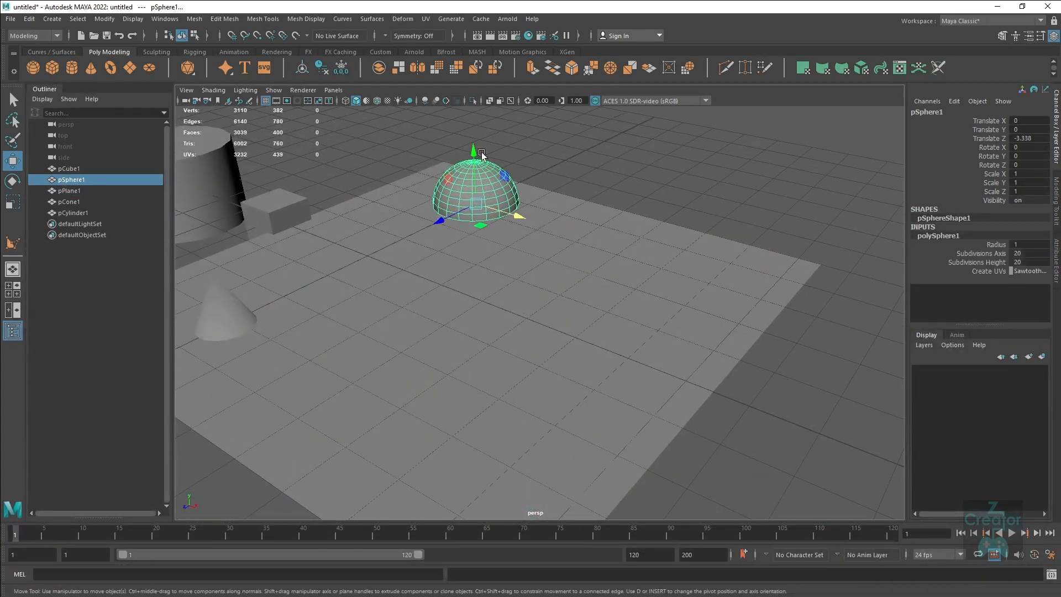
drag(474, 151, 471, 107)
Reduce the sphere's Subdivisions Axis to 14 and Subdivisions Height to 16 interactively.
alt+middle_drag(606, 202, 612, 250)
drag(975, 254, 977, 262)
middle_drag(675, 260, 613, 236)
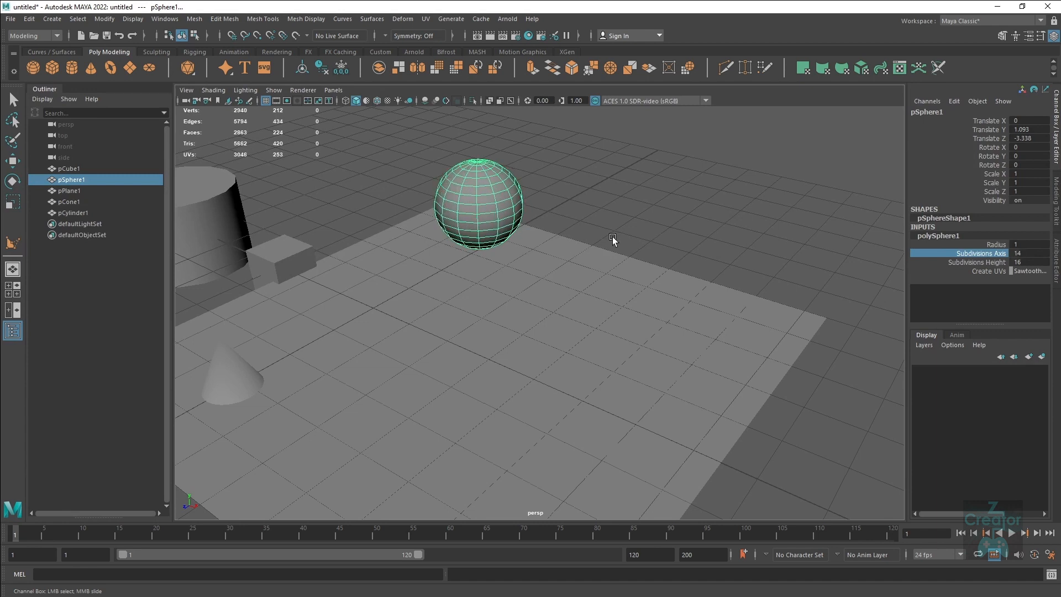
Delete the sphere and undo the deletion.
key(Delete)
key(ctrl+z)
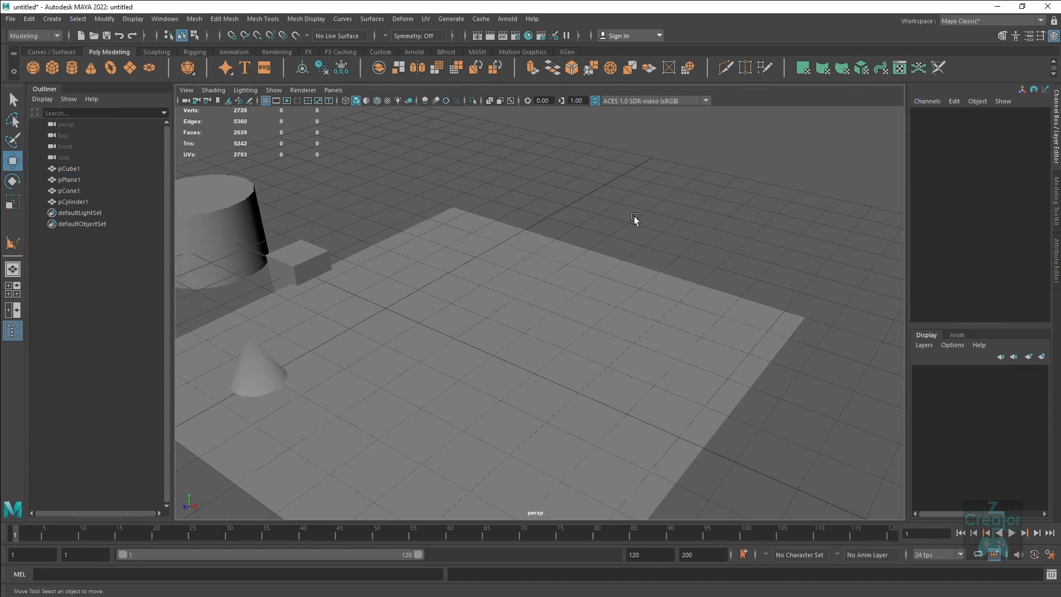
key(ctrl+z)
alt+drag(625, 227, 581, 209)
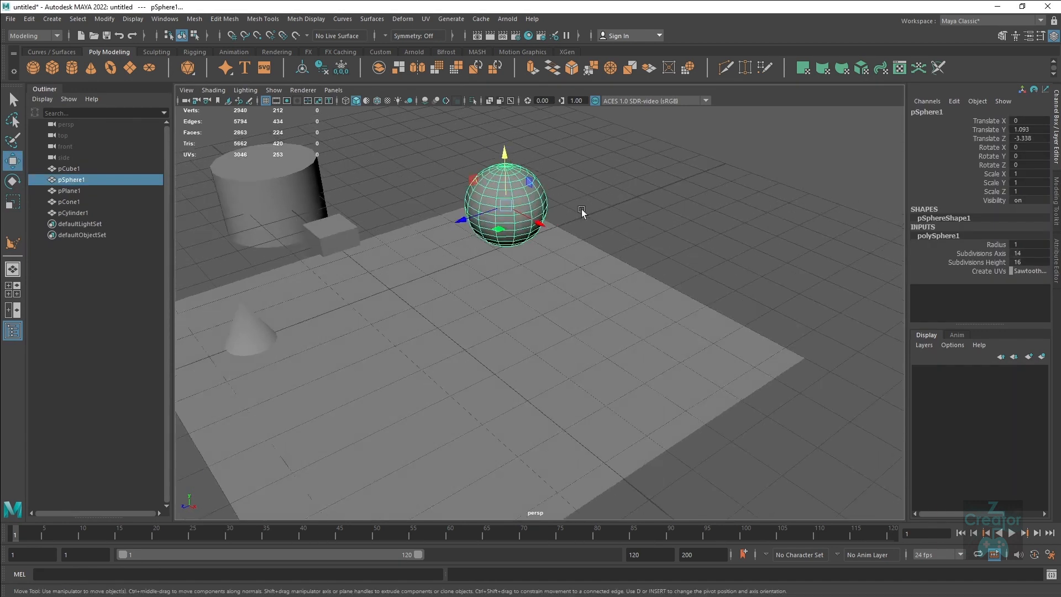
alt+middle_drag(581, 209, 626, 262)
alt+right_drag(626, 263, 649, 272)
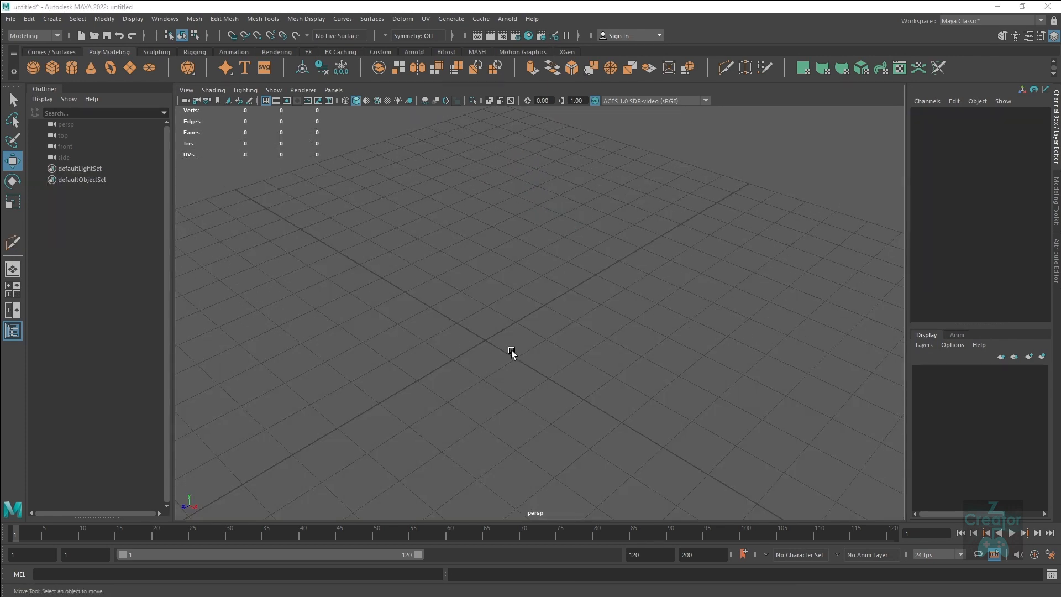
Create a polygon cube in the empty scene and move it along the X axis.
mouse_move(512, 349)
alt+mouse_down()
mouse_move(494, 350)
mouse_move(493, 367)
mouse_move(506, 346)
alt+mouse_up()
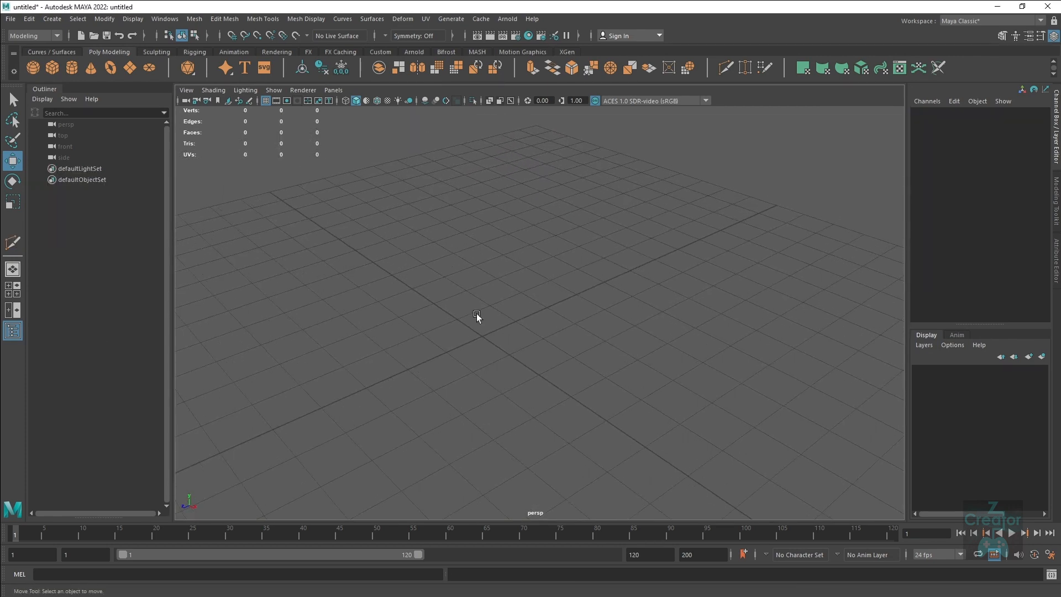
shift+right_drag(474, 291, 512, 298)
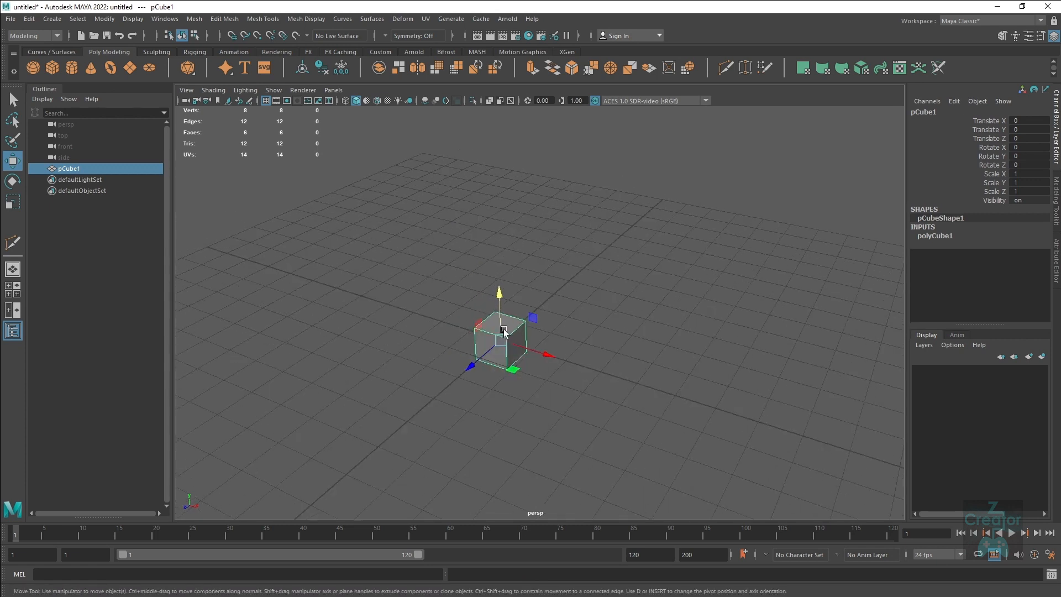
scroll(504, 330, up, 2)
drag(540, 359, 577, 371)
Create a polygon sphere at the origin.
click(485, 246)
shift+right_drag(484, 246, 514, 245)
mouse_move(452, 222)
shift+right_down()
mouse_move(433, 230)
mouse_move(449, 224)
shift+right_up()
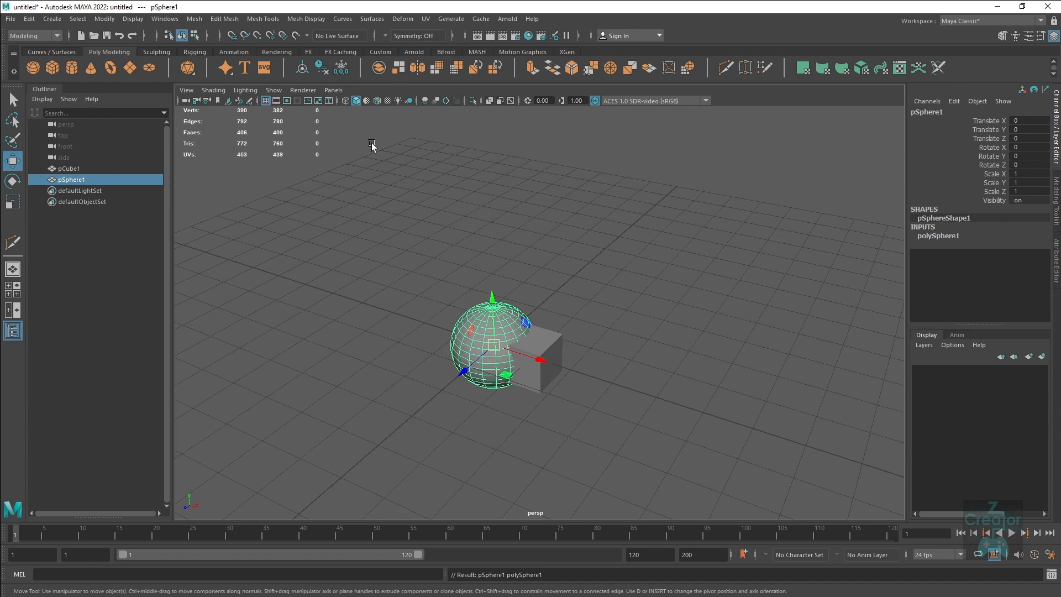
Select the cube and the sphere together and delete them.
click(50, 19)
click(427, 232)
drag(606, 280, 347, 425)
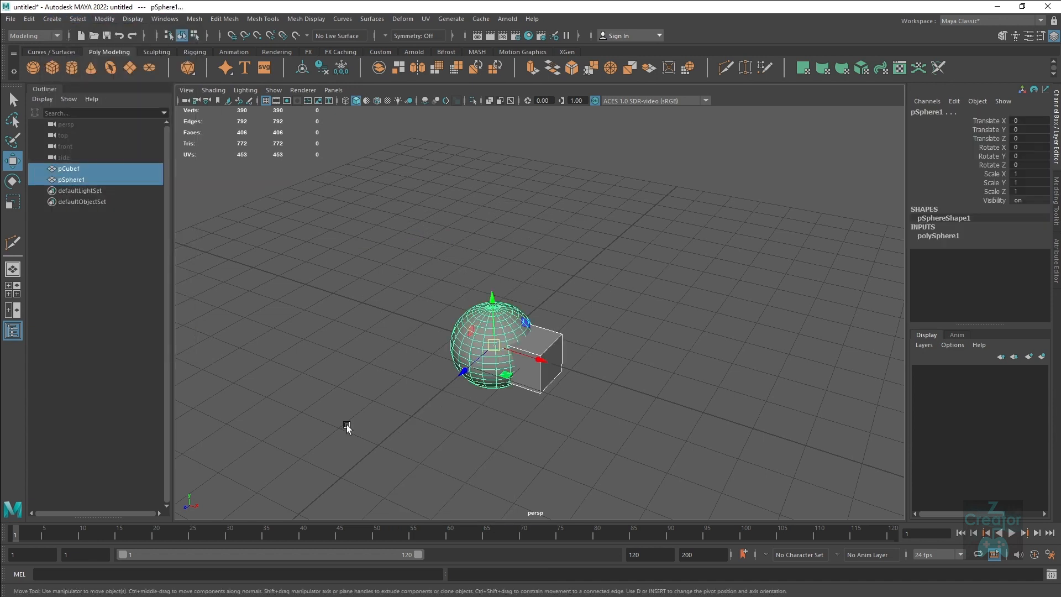
key(Delete)
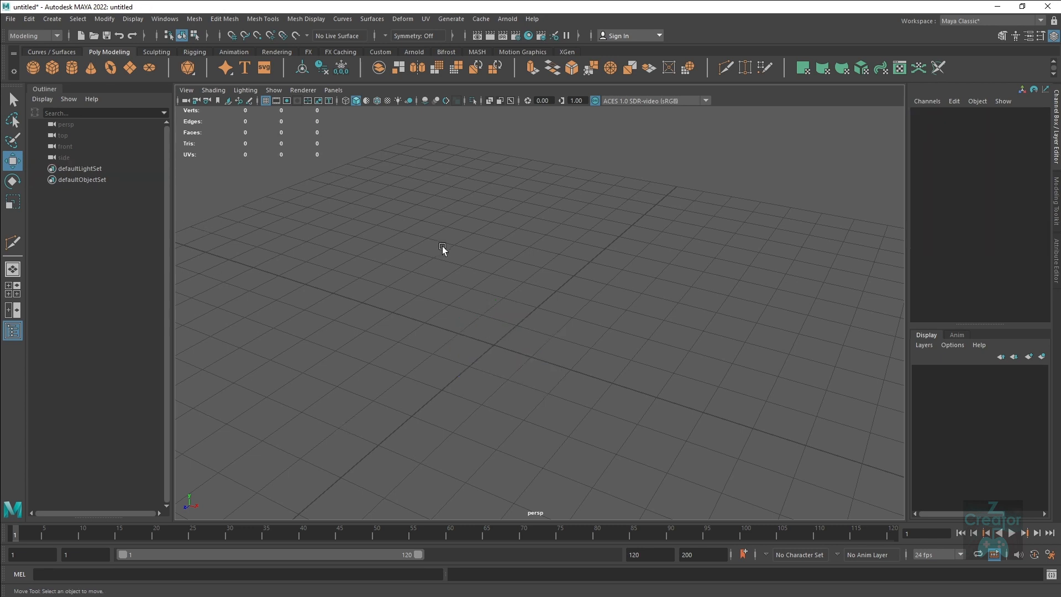
Turn on Interactive Creation for polygon primitives.
mouse_move(455, 246)
shift+right_down()
mouse_move(432, 450)
mouse_move(455, 243)
shift+right_up()
click(52, 20)
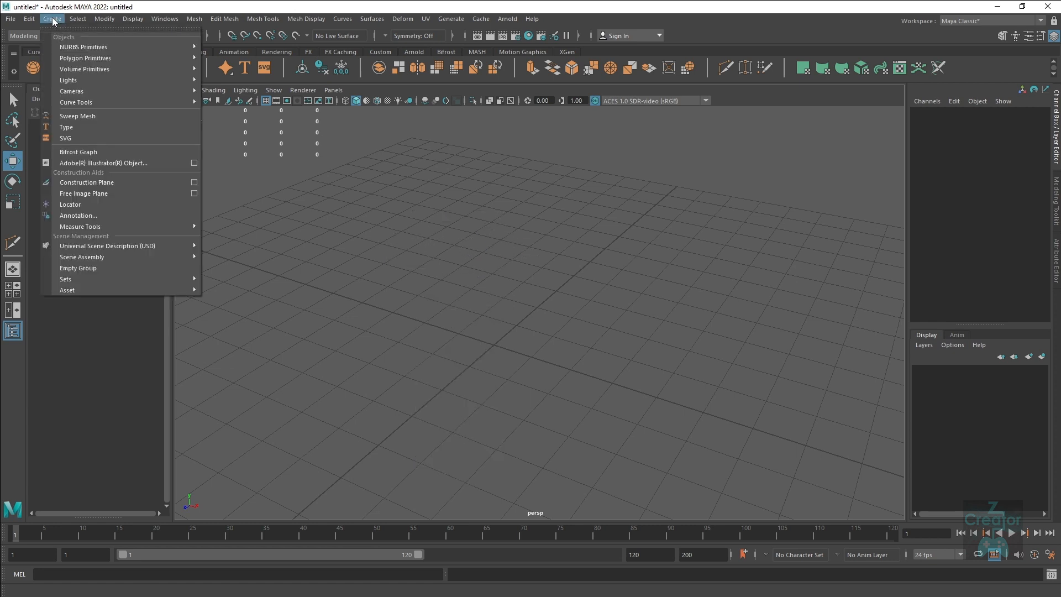
mouse_move(75, 58)
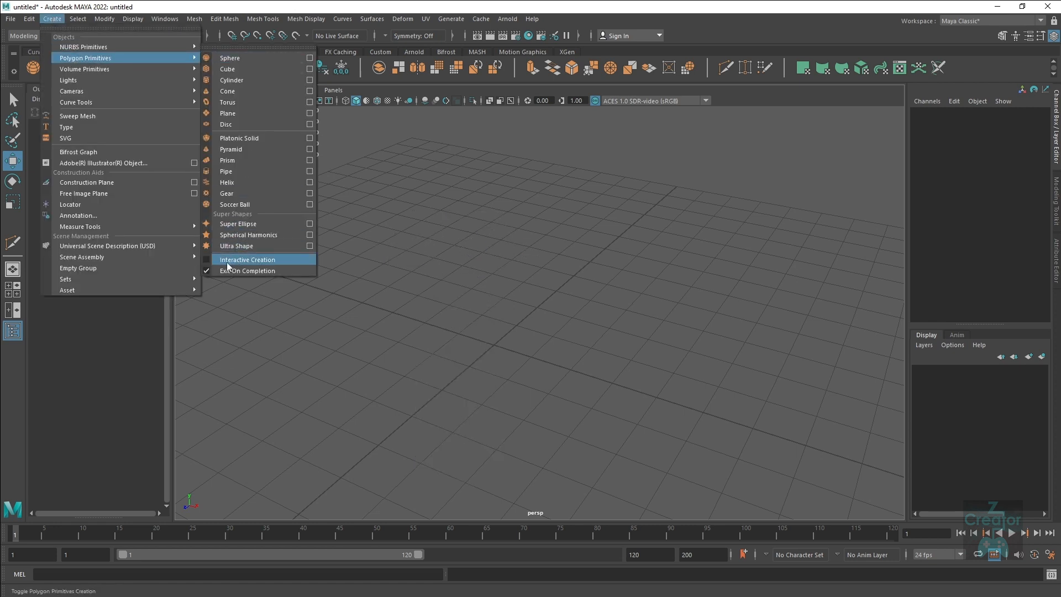
click(517, 302)
shift+right_drag(452, 302, 439, 508)
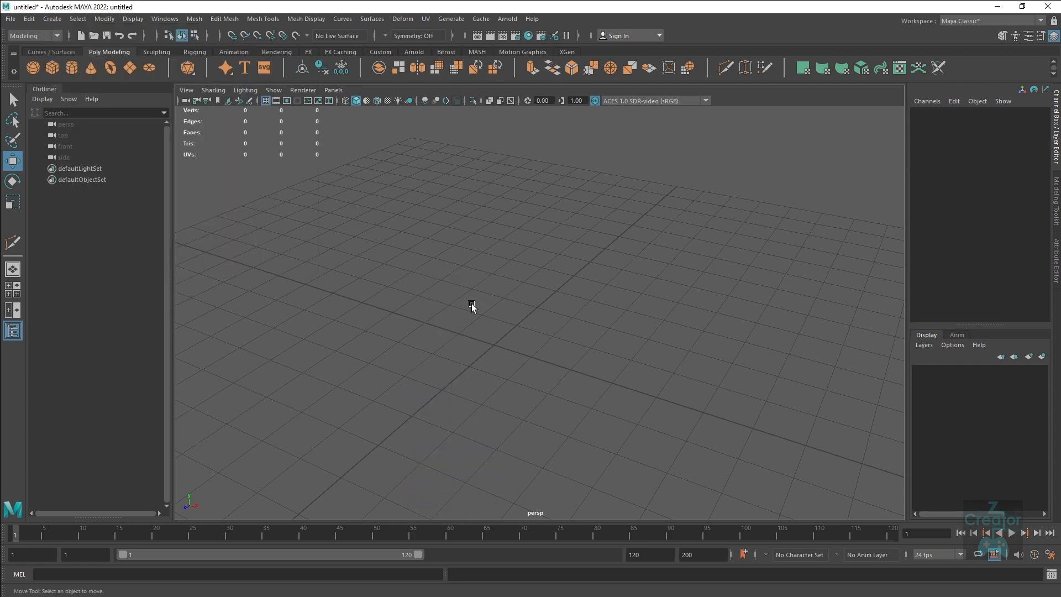
mouse_move(472, 304)
shift+right_down()
mouse_move(441, 439)
mouse_move(442, 511)
mouse_move(449, 492)
shift+right_up()
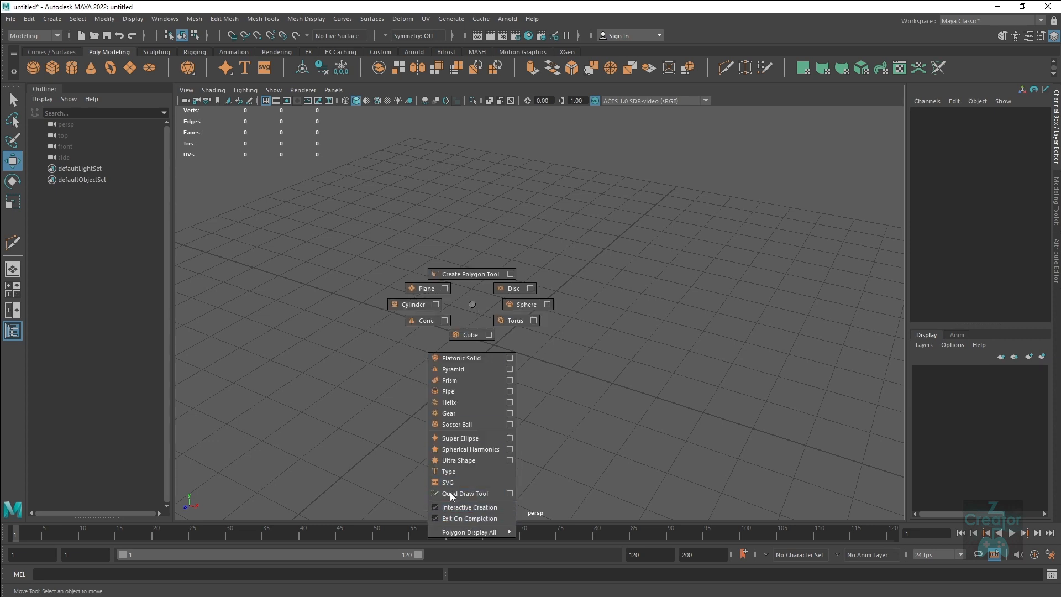
Draw a polygon plane interactively across the grid's centre, about 11.8 wide and 3.3 high, and deselect it.
shift+right_drag(445, 325, 428, 292)
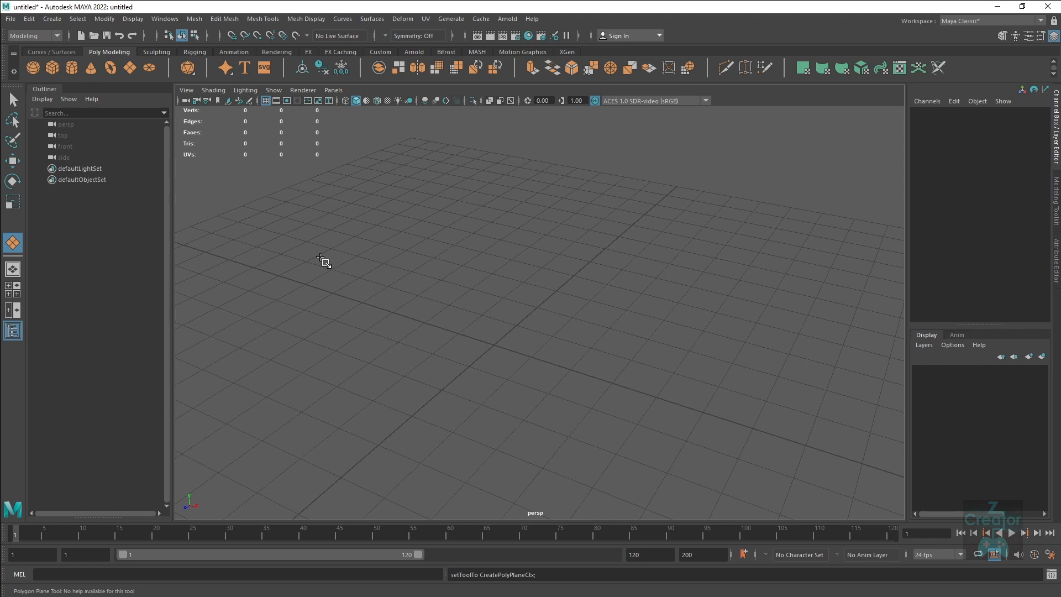
drag(320, 258, 670, 475)
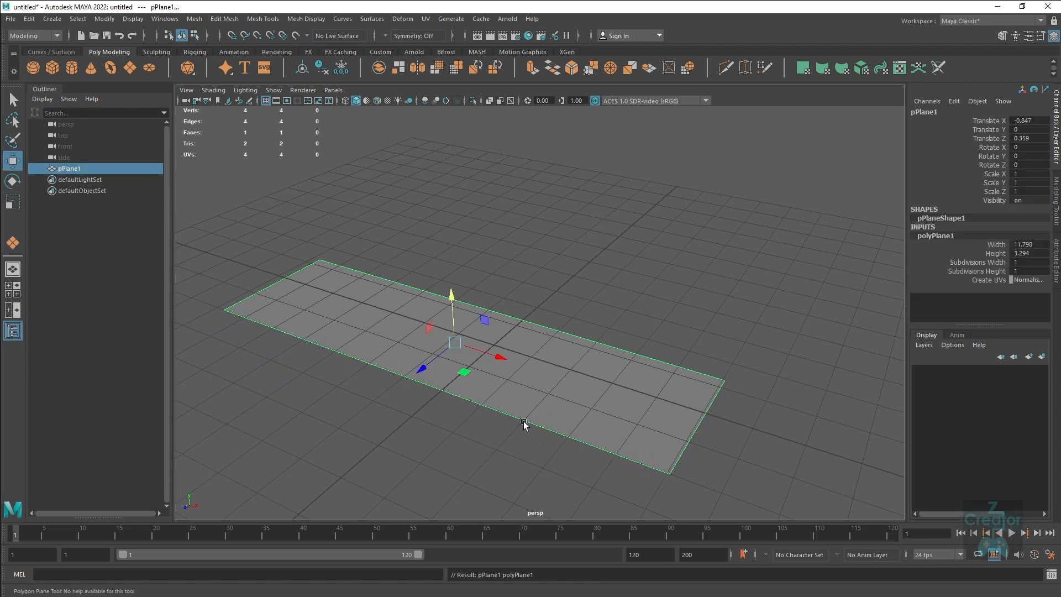
alt+drag(468, 357, 435, 382)
click(518, 268)
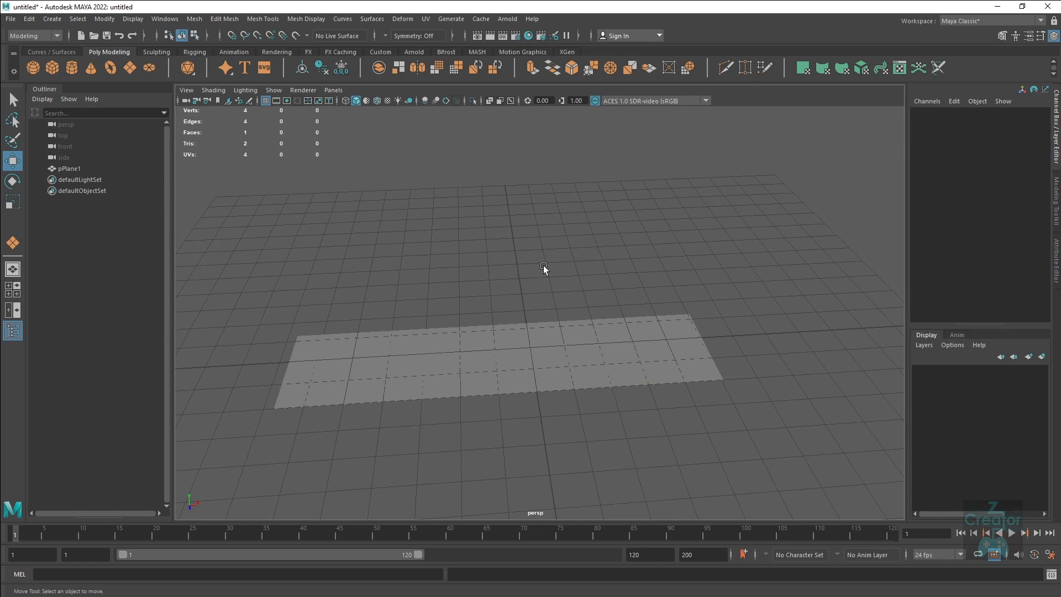
Draw a polygon sphere of about 1.2 radius interactively on the grid just behind the plane, and deselect it.
shift+right_click(554, 254)
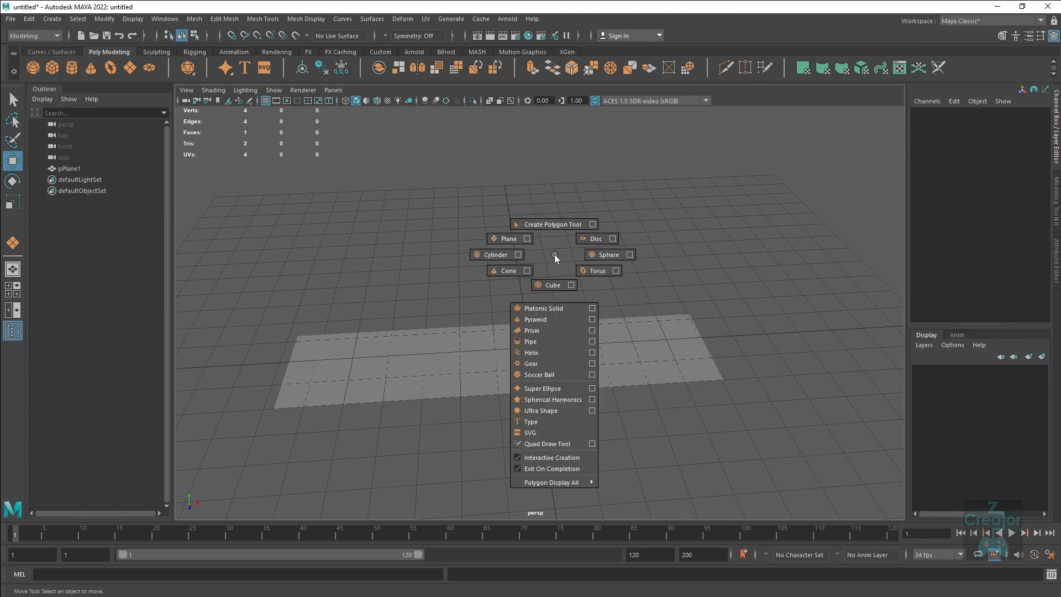
click(606, 254)
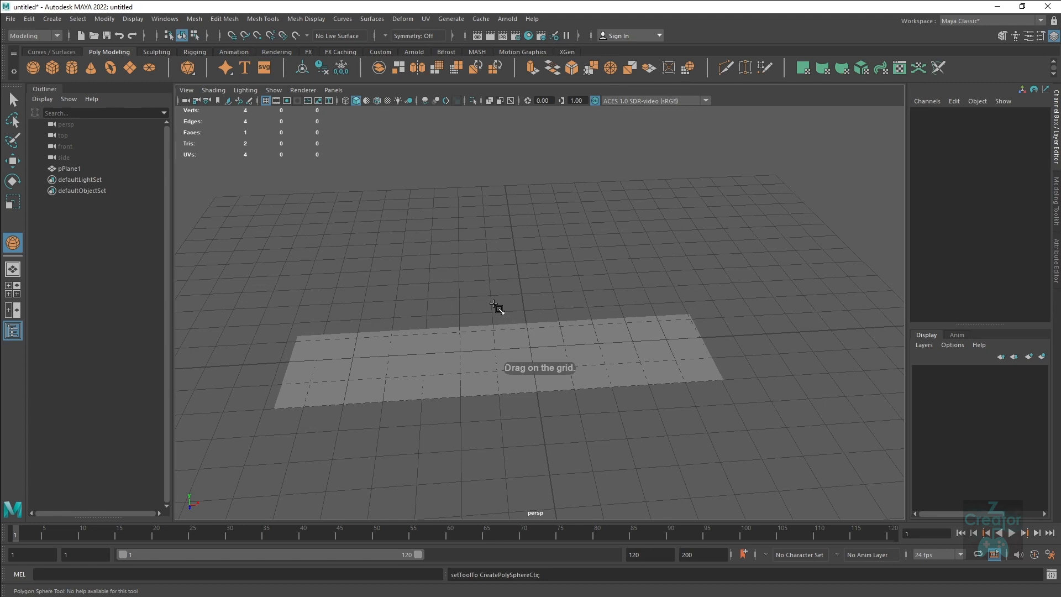
drag(494, 305, 591, 274)
alt+middle_drag(455, 318, 510, 297)
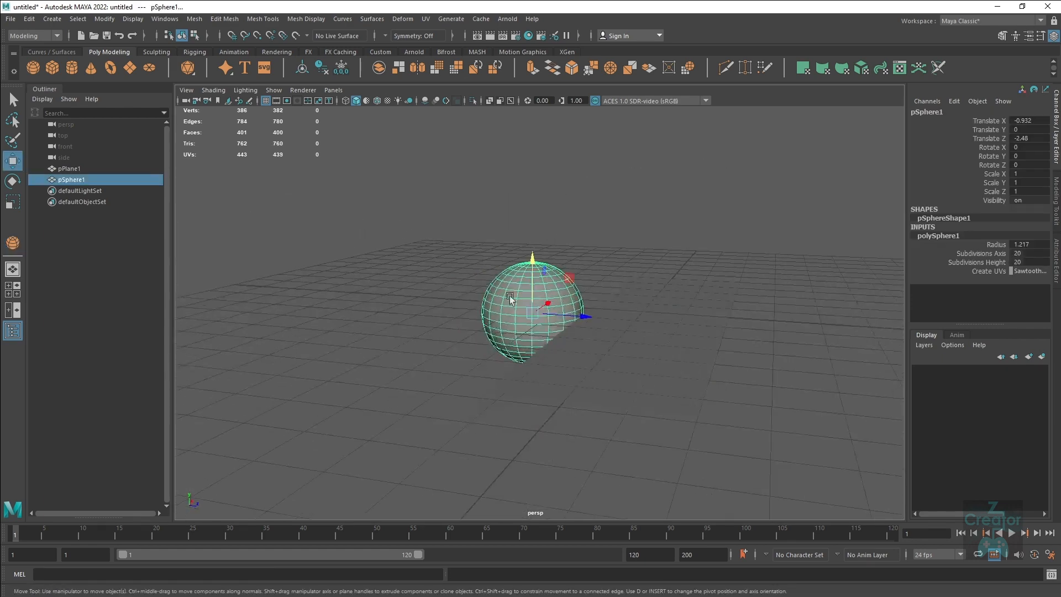
alt+drag(509, 298, 504, 350)
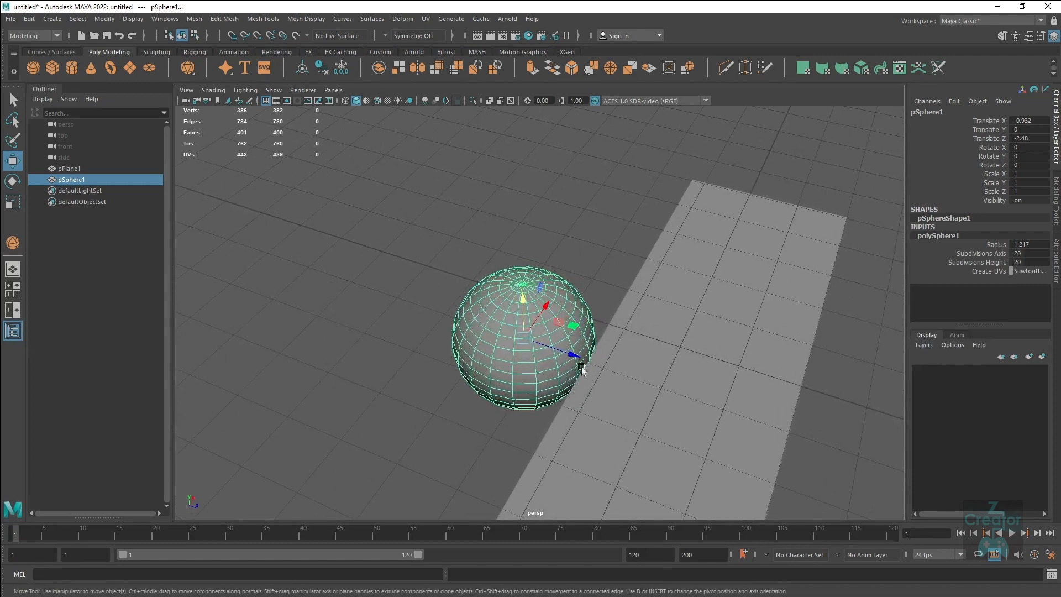
alt+drag(581, 366, 468, 352)
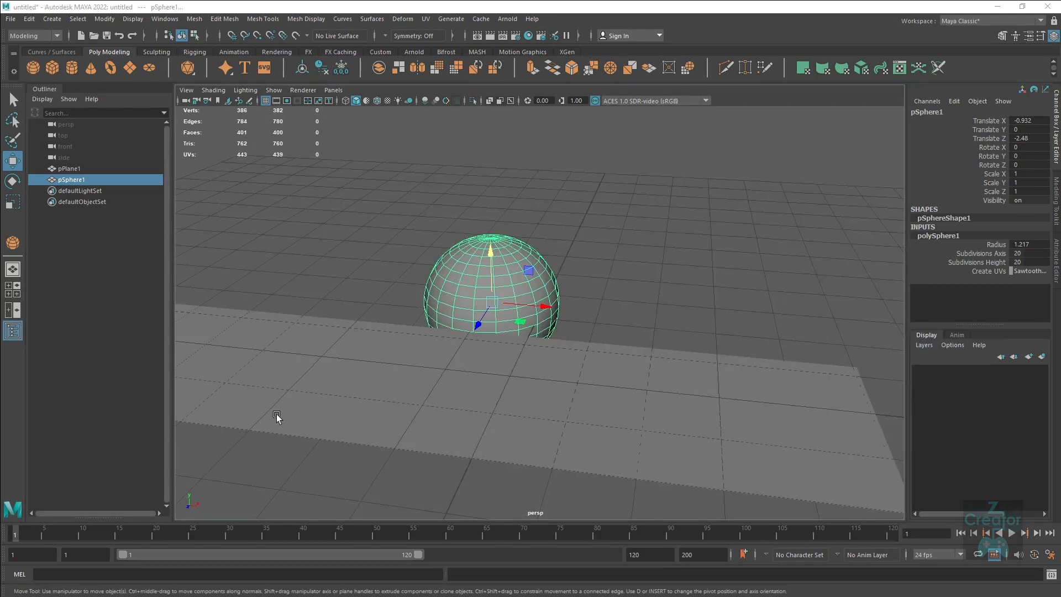
click(629, 301)
Create a polygon cube at the origin, move it along the X axis over the plane and scale it up.
alt+drag(635, 289, 594, 307)
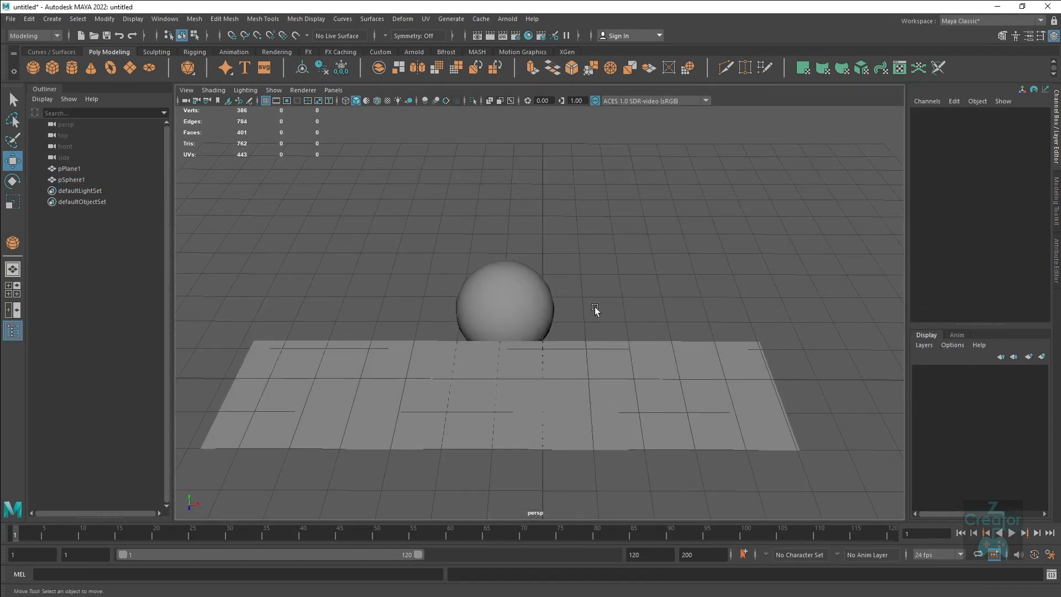
shift+right_drag(548, 215, 533, 420)
click(52, 67)
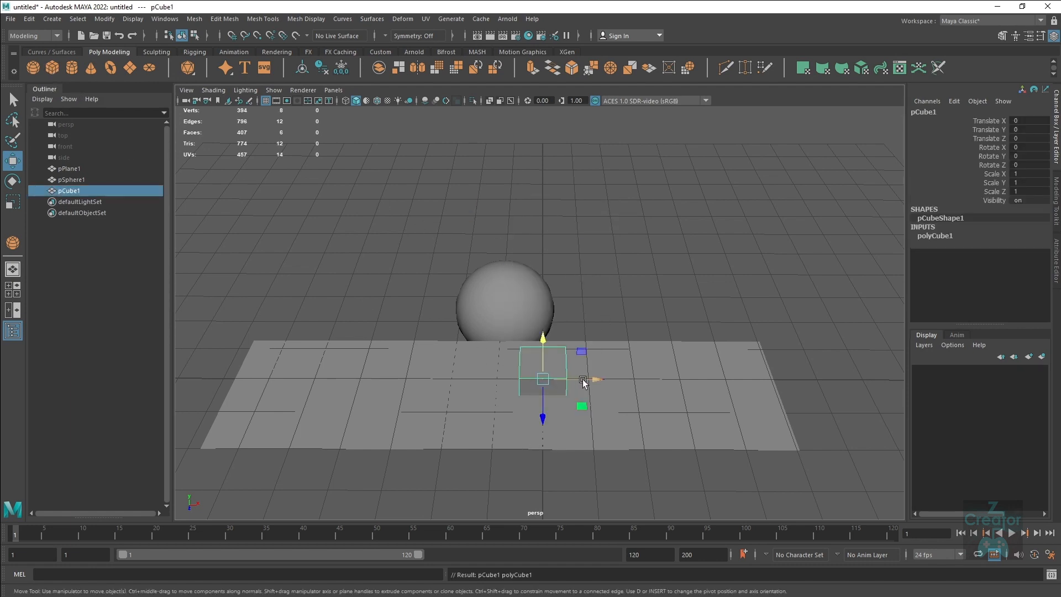
drag(569, 380, 693, 351)
click(648, 282)
click(680, 345)
key(r)
click(781, 278)
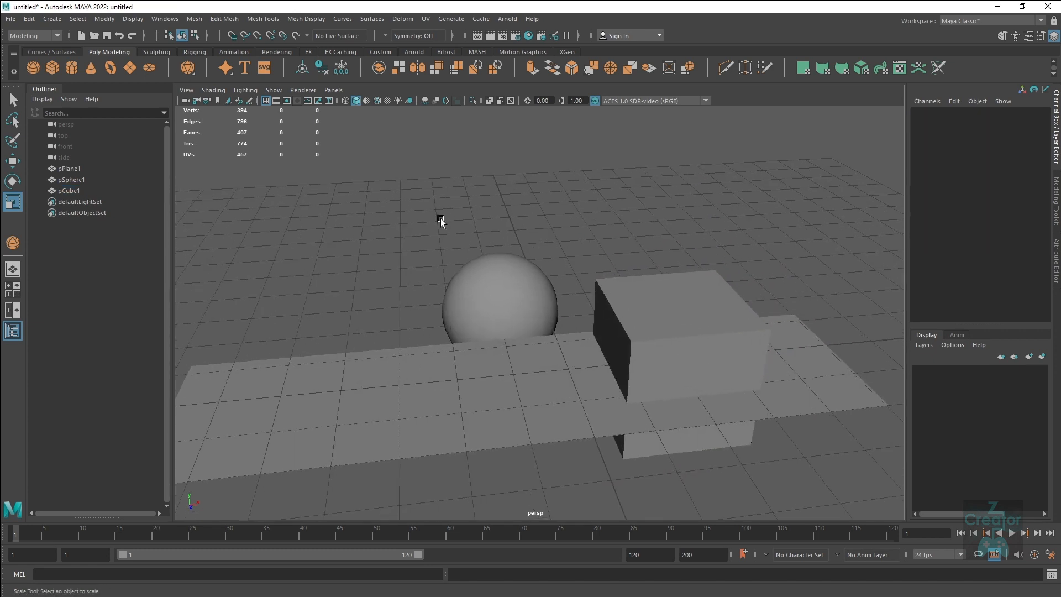
Draw a second polygon cube interactively with its base over the plane beside the first cube, pulling it up taller than the sphere.
shift+right_drag(383, 196, 367, 398)
shift+right_drag(411, 240, 401, 318)
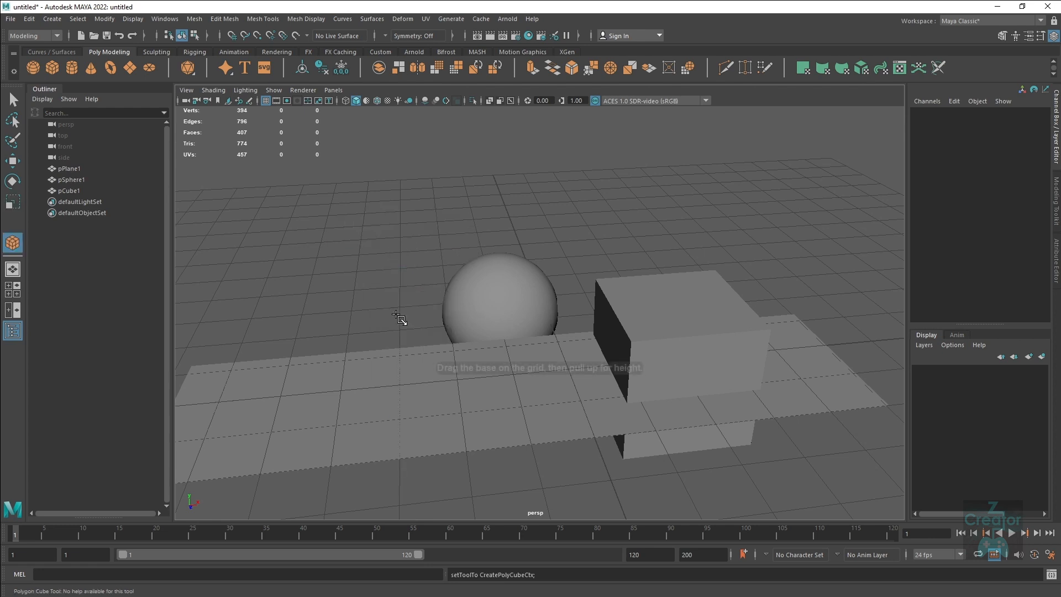
drag(327, 373, 547, 469)
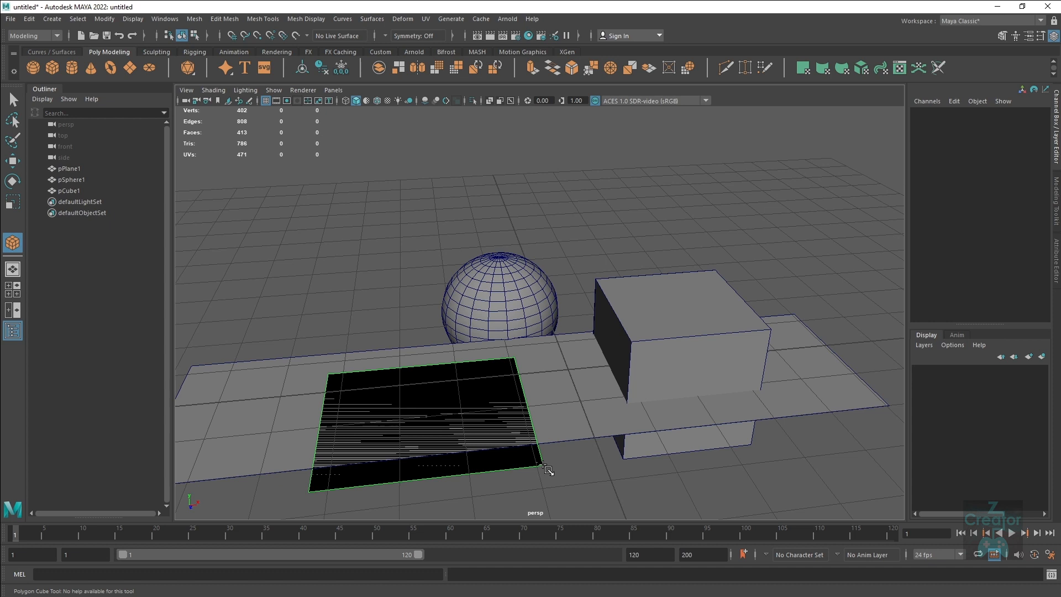
drag(547, 469, 549, 470)
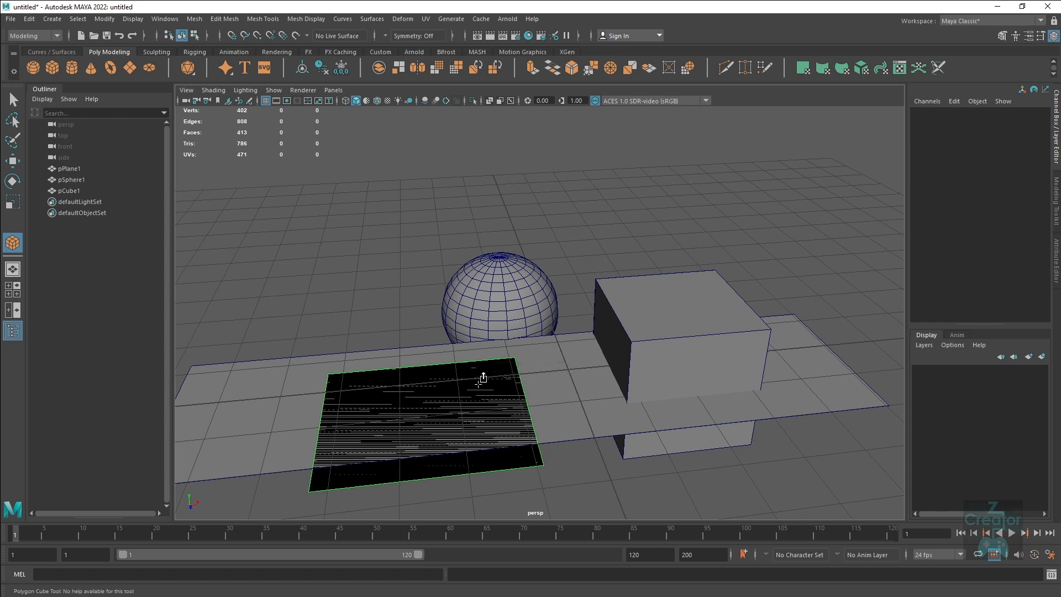
drag(479, 374, 424, 210)
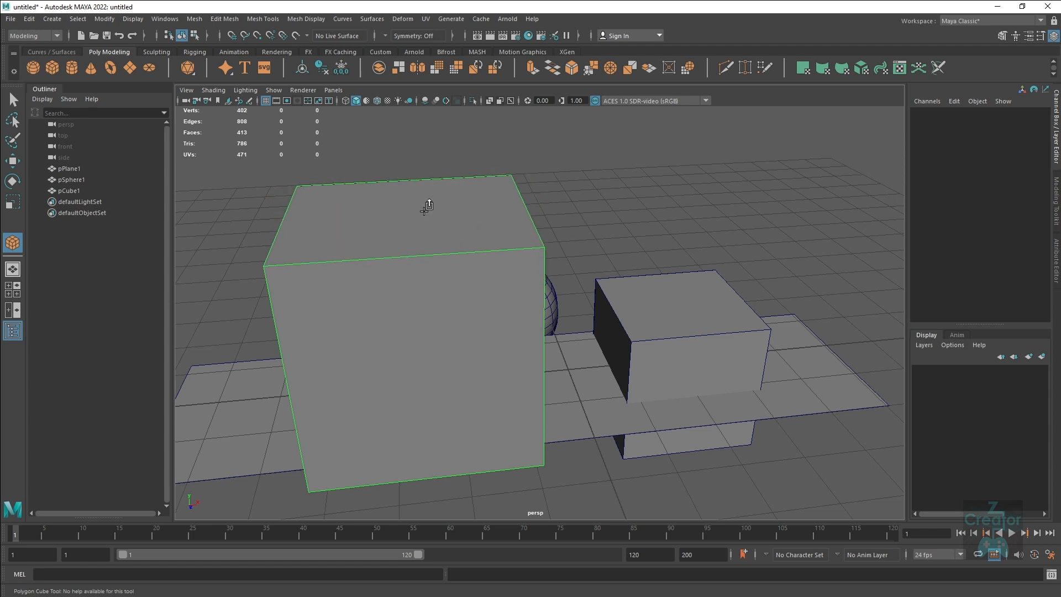
alt+drag(402, 303, 455, 314)
click(383, 253)
Draw a polygon cylinder interactively beside the tall cube, about 1.4 in radius and 4.8 high, and activate the Move tool.
shift+right_drag(326, 258, 270, 260)
alt+drag(386, 372, 617, 439)
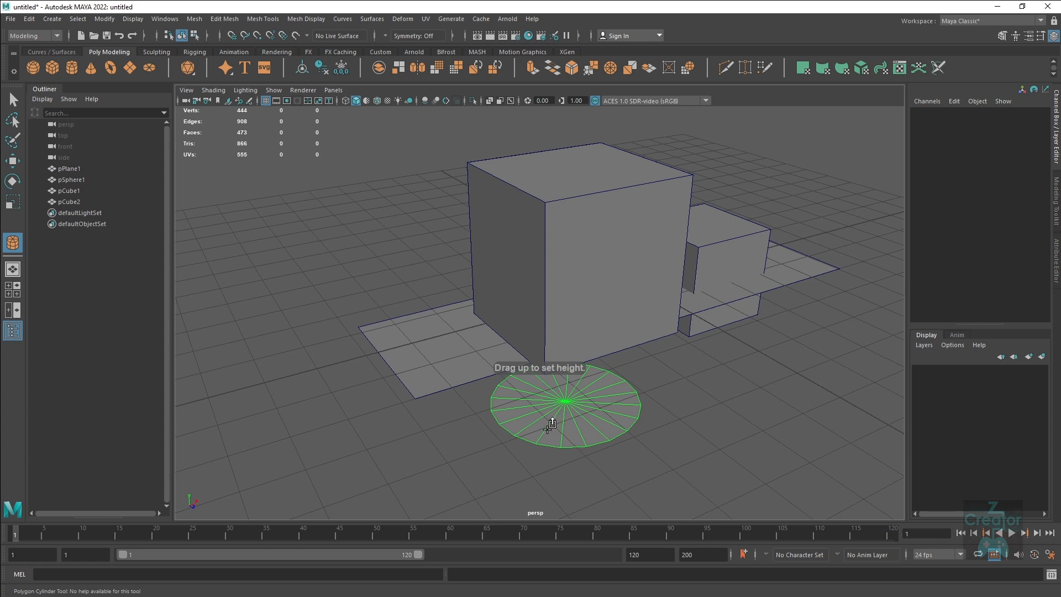
drag(549, 398, 551, 131)
alt+drag(618, 335, 436, 309)
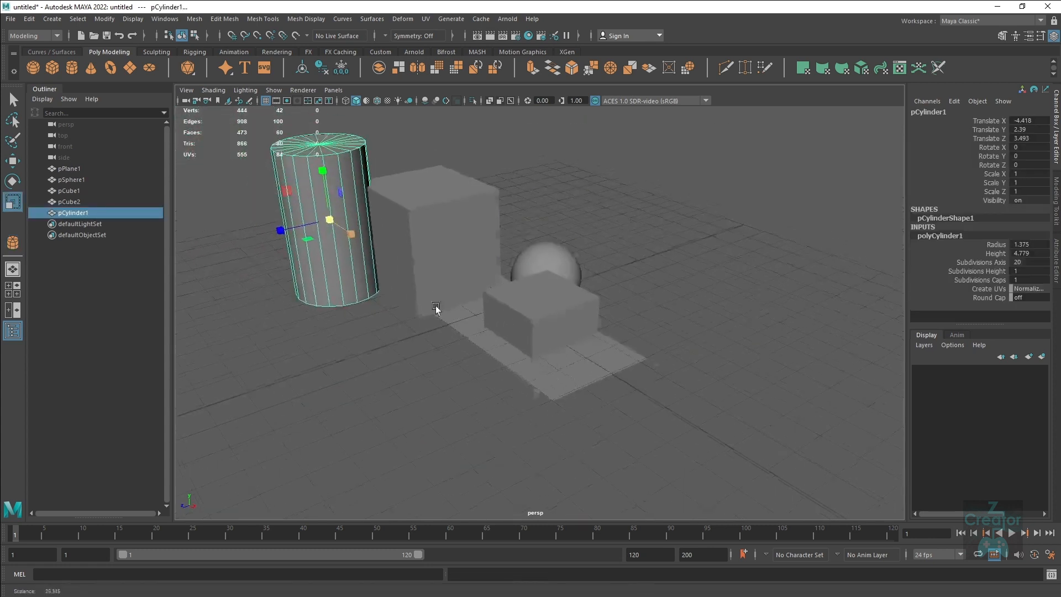
alt+middle_drag(436, 309, 531, 384)
alt+right_drag(531, 384, 540, 400)
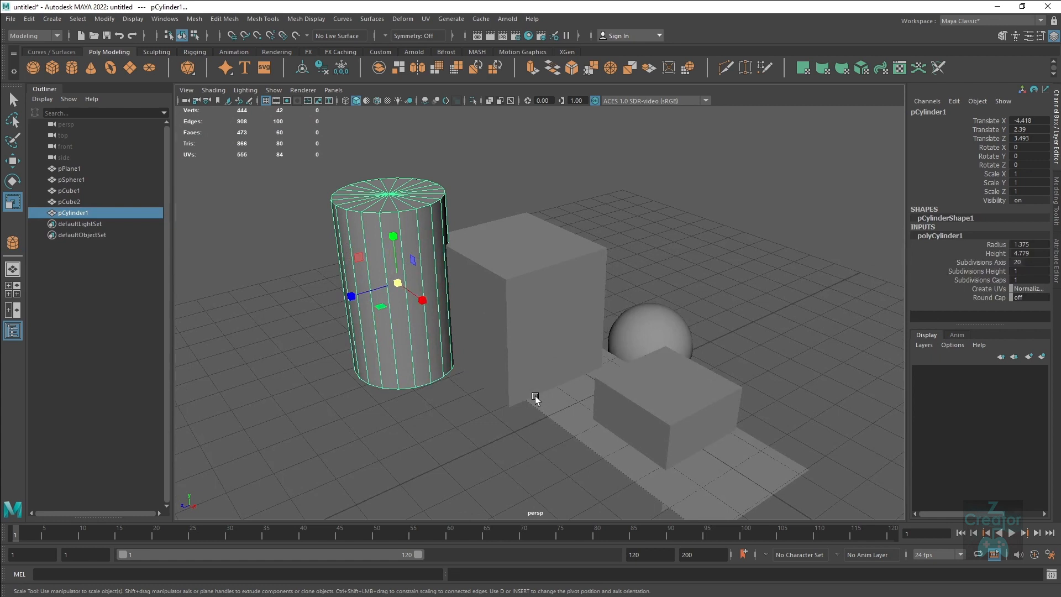
key(w)
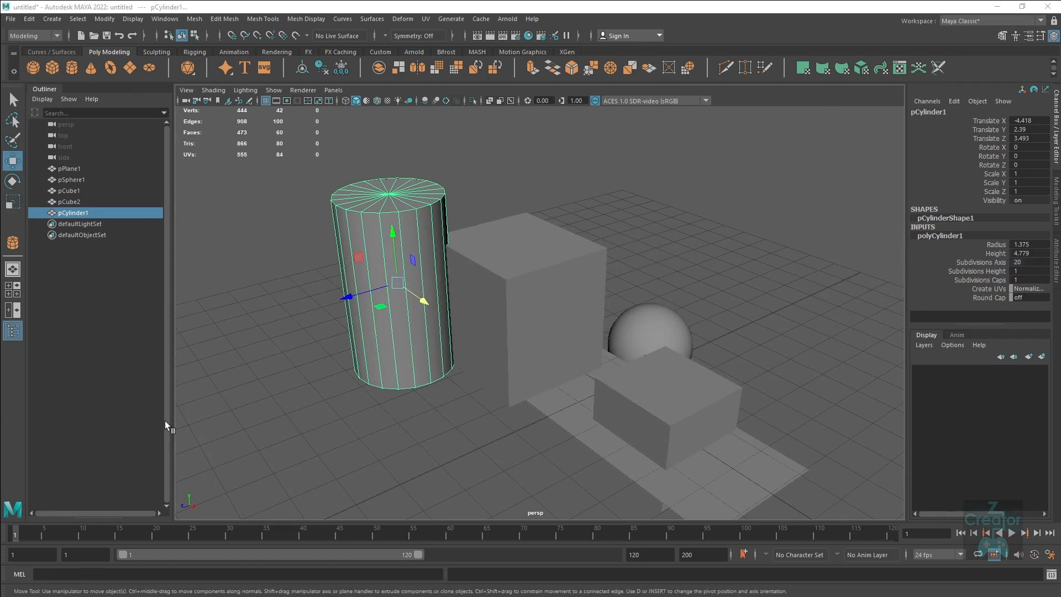
alt+drag(469, 389, 297, 252)
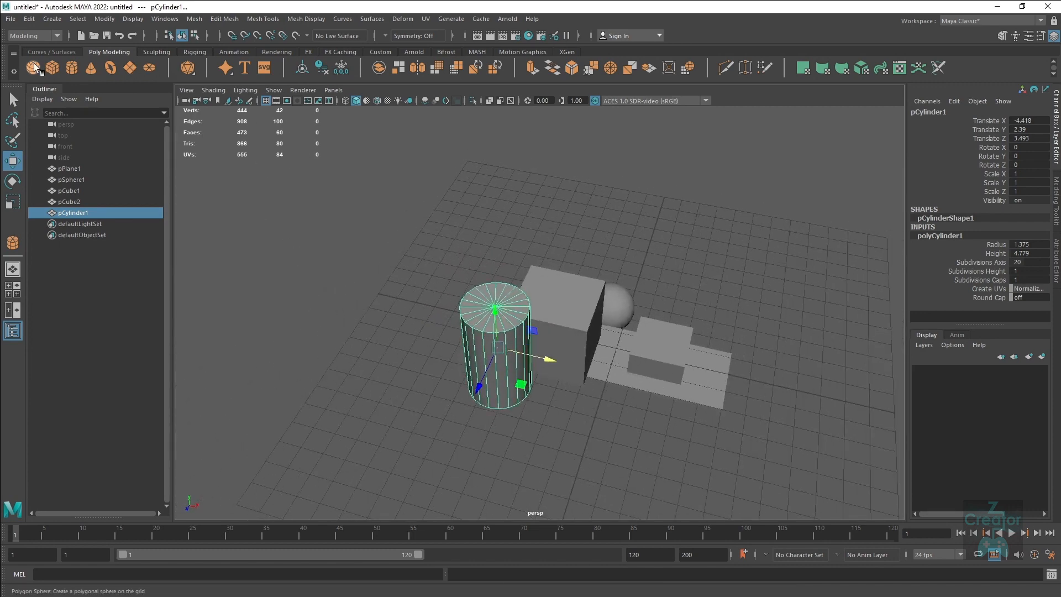
alt+drag(448, 267, 428, 287)
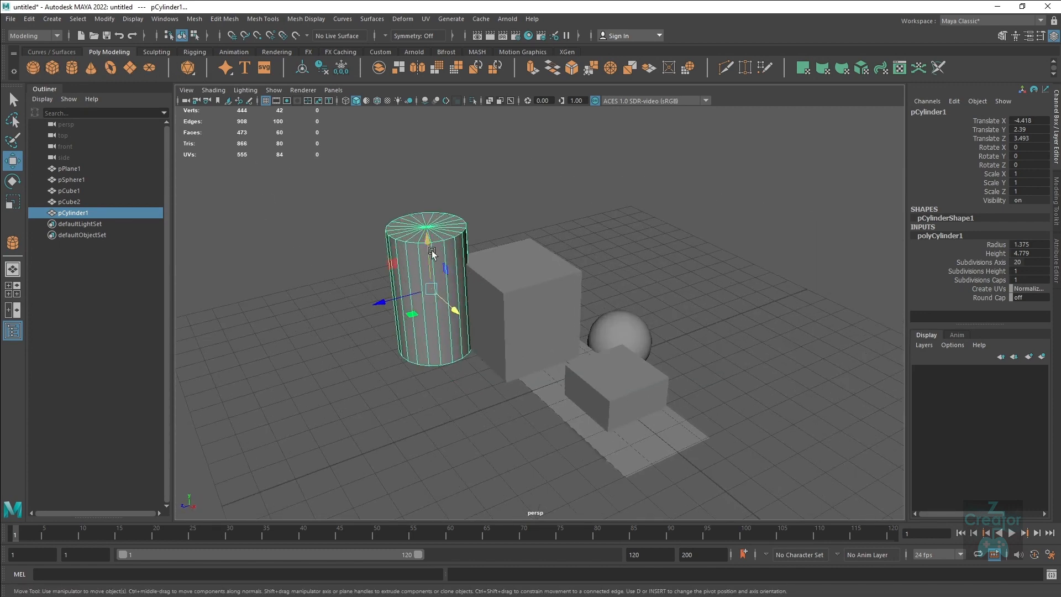